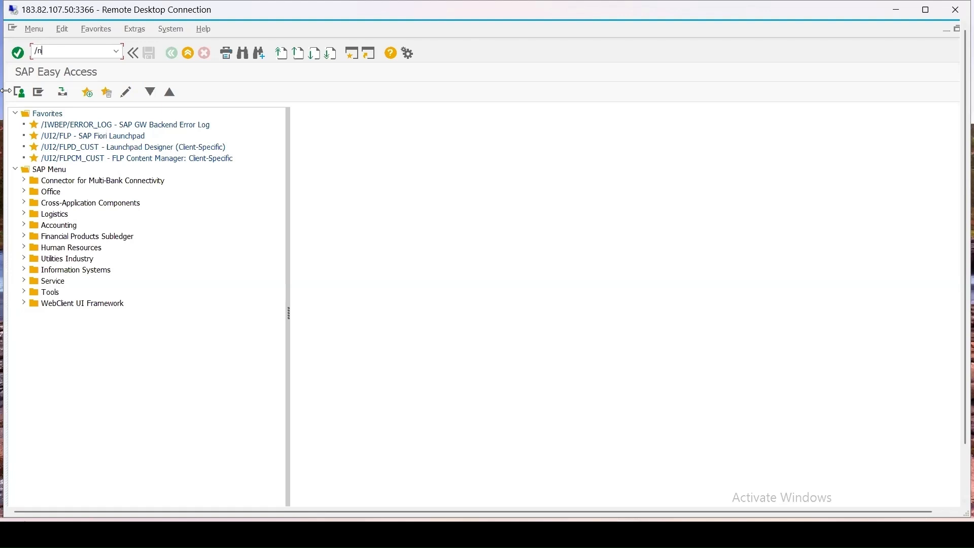
Step: Start transaction MM02 and open material 6667071 for changing
{"action": "type", "text": "mm02"}
{"action": "key", "text": "Return"}
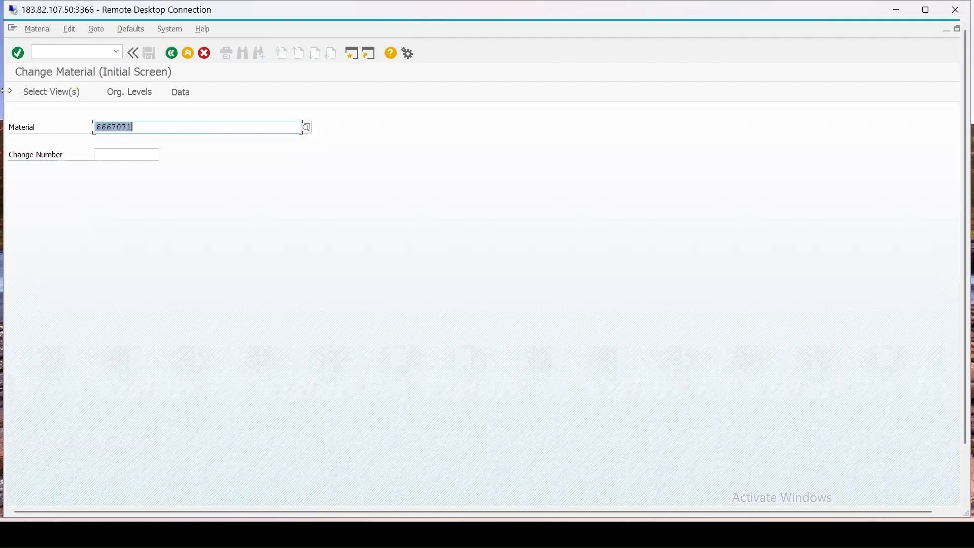
{"action": "key", "text": "Return"}
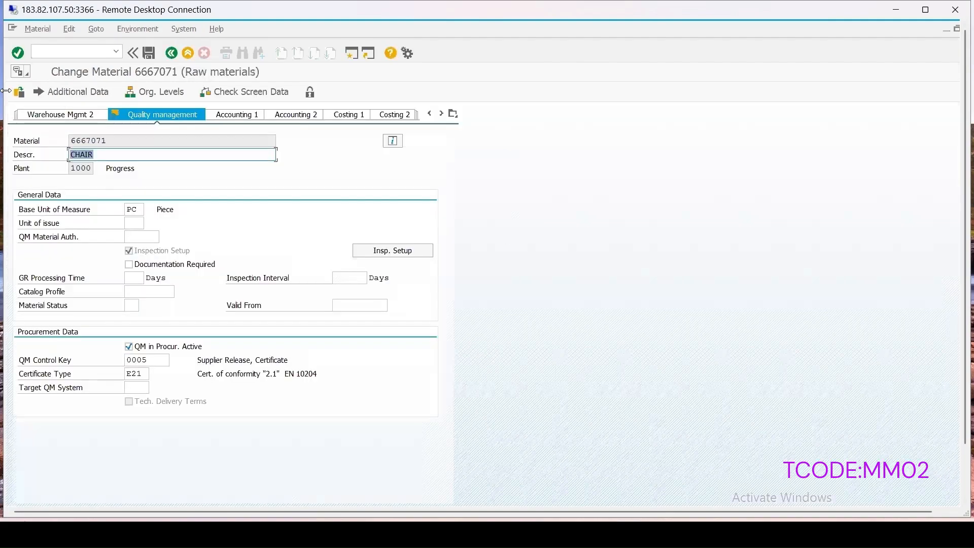
Step: Review the material's inspection setup, showing the detailed settings of inspection types 01 and 0101
{"action": "left_click", "coordinate": [390, 251]}
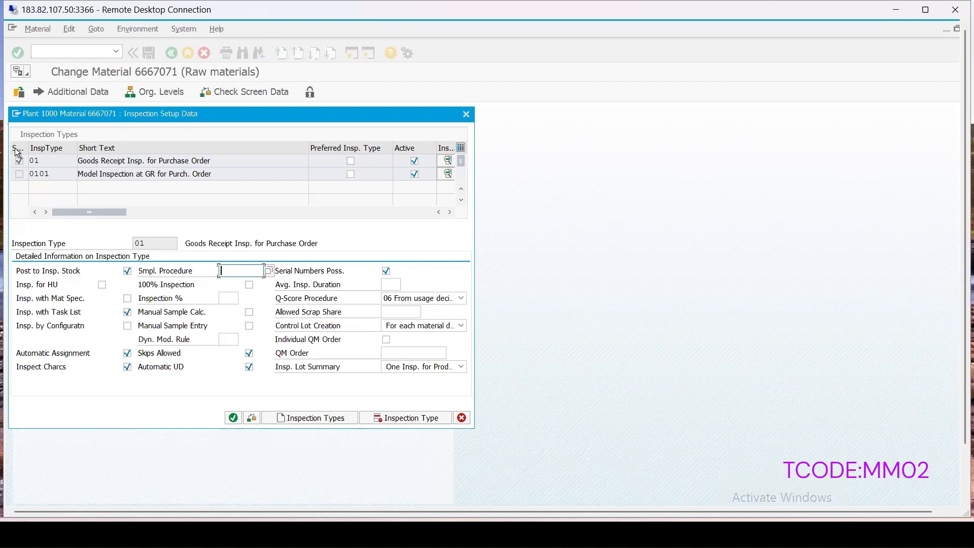
{"action": "left_click", "coordinate": [54, 174]}
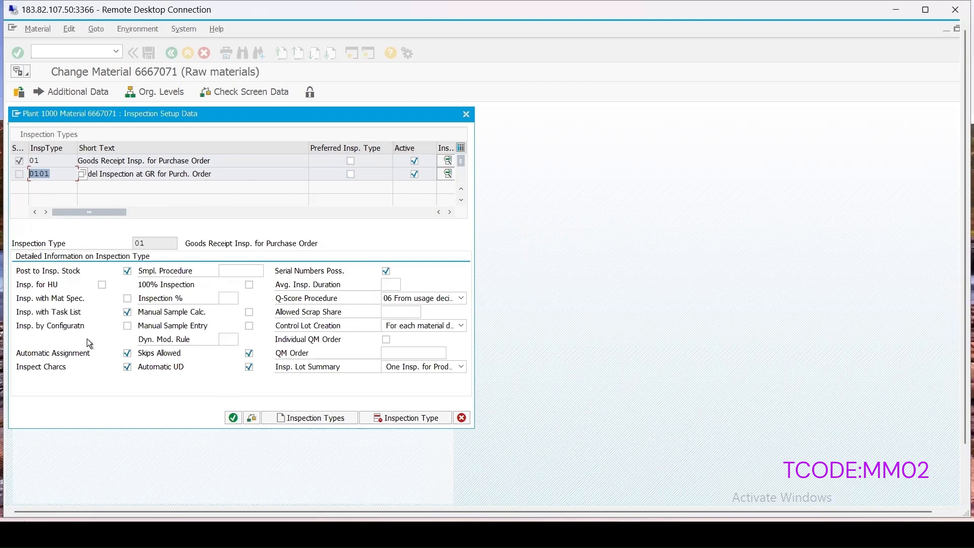
{"action": "key", "text": "Return"}
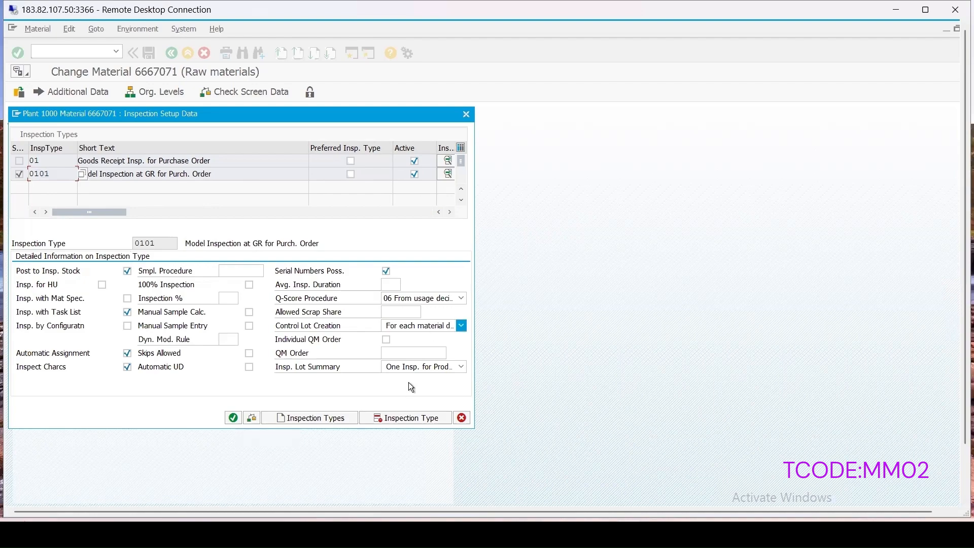
{"action": "left_click", "coordinate": [234, 418]}
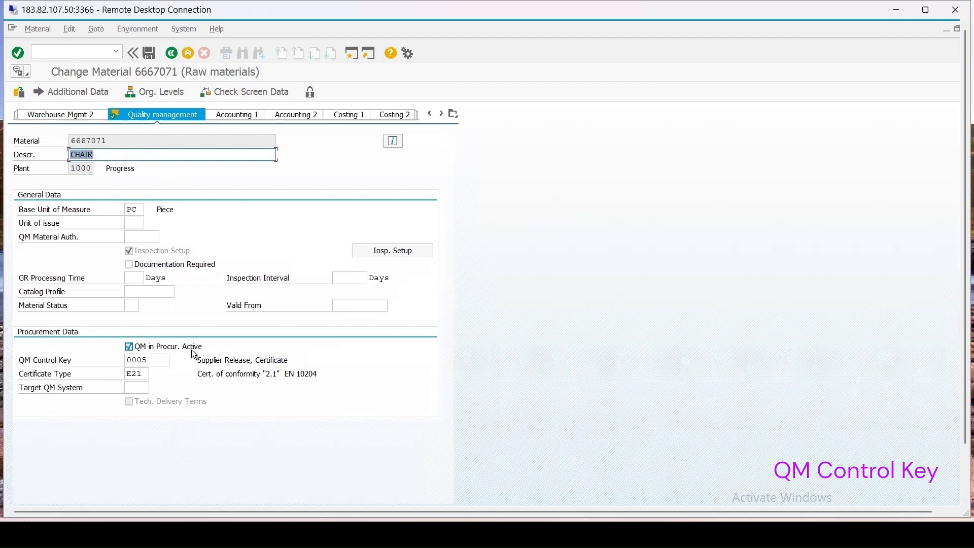
Step: Look through the available QM control keys for procurement, including 0005 Supplier Release, Certificate, without changing the assigned key
{"action": "left_click", "coordinate": [144, 359]}
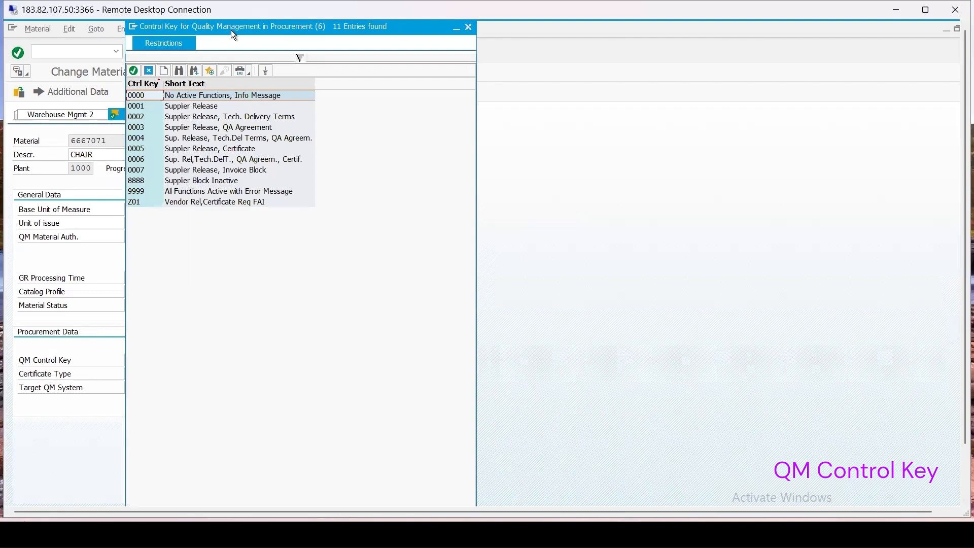
{"action": "left_click_drag", "start_coordinate": [233, 33], "coordinate": [517, 65]}
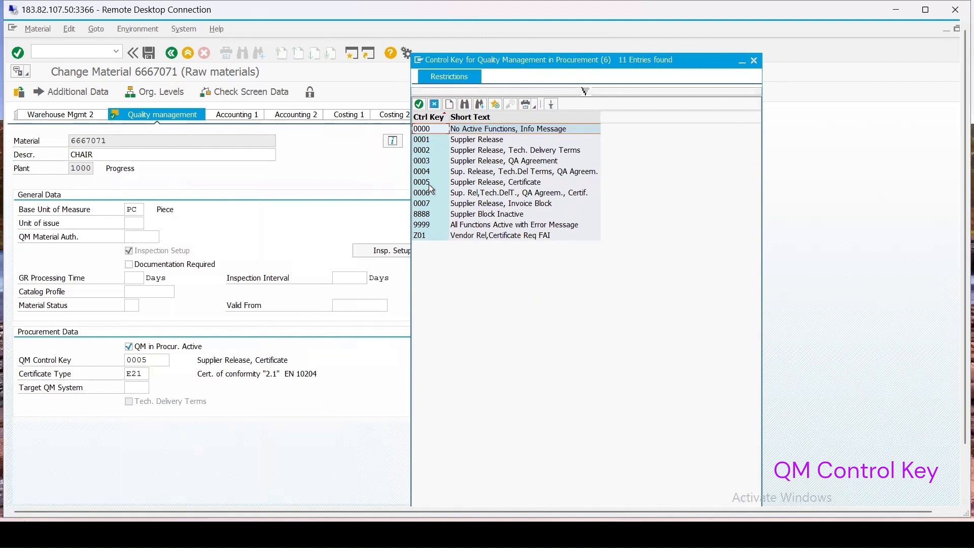
{"action": "left_click", "coordinate": [478, 184]}
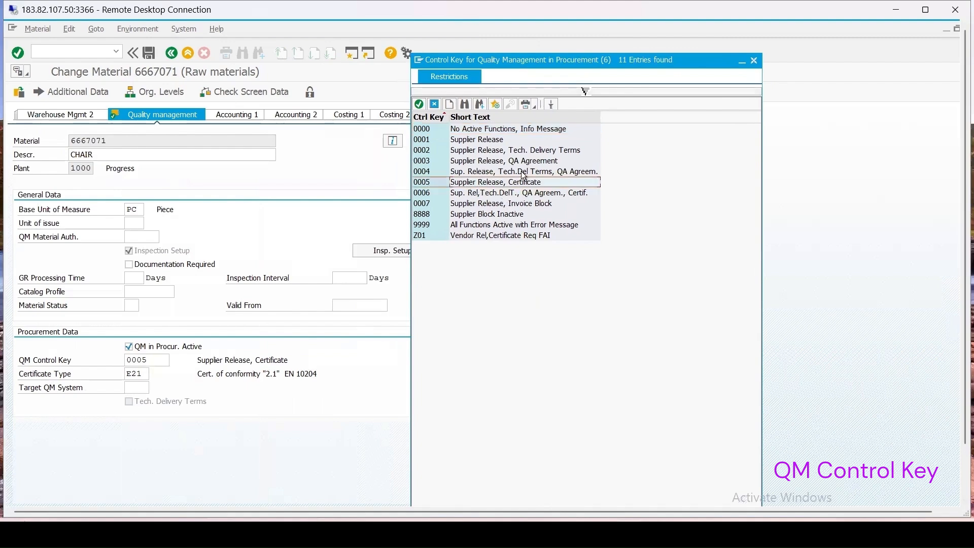
{"action": "left_click", "coordinate": [754, 60]}
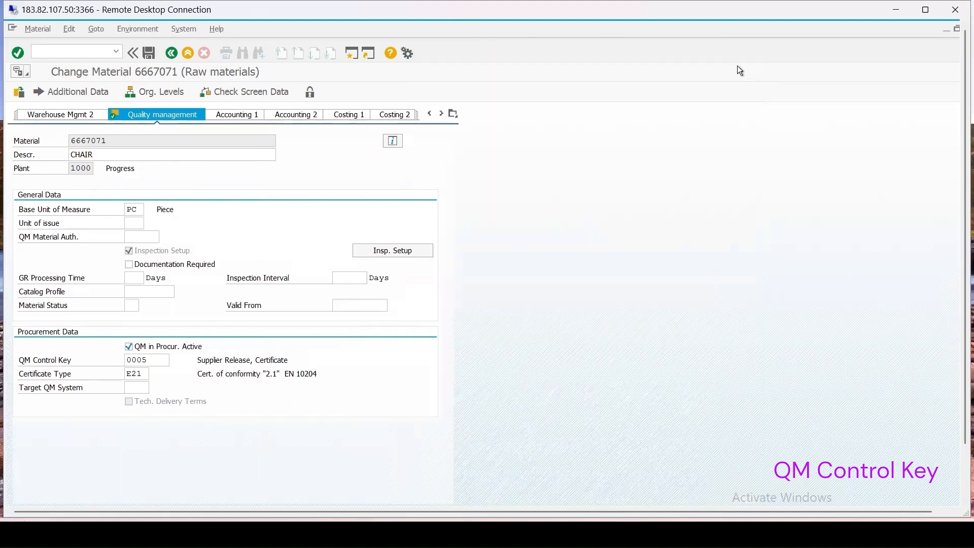
{"action": "left_click_drag", "start_coordinate": [125, 361], "coordinate": [149, 367]}
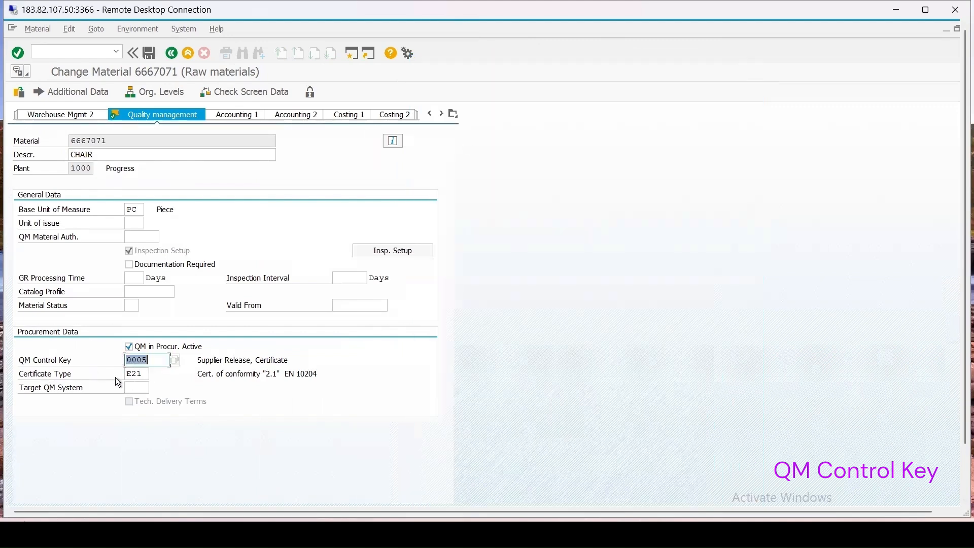
Step: Look through the certificate types available for the material's procurement data
{"action": "left_click", "coordinate": [134, 376]}
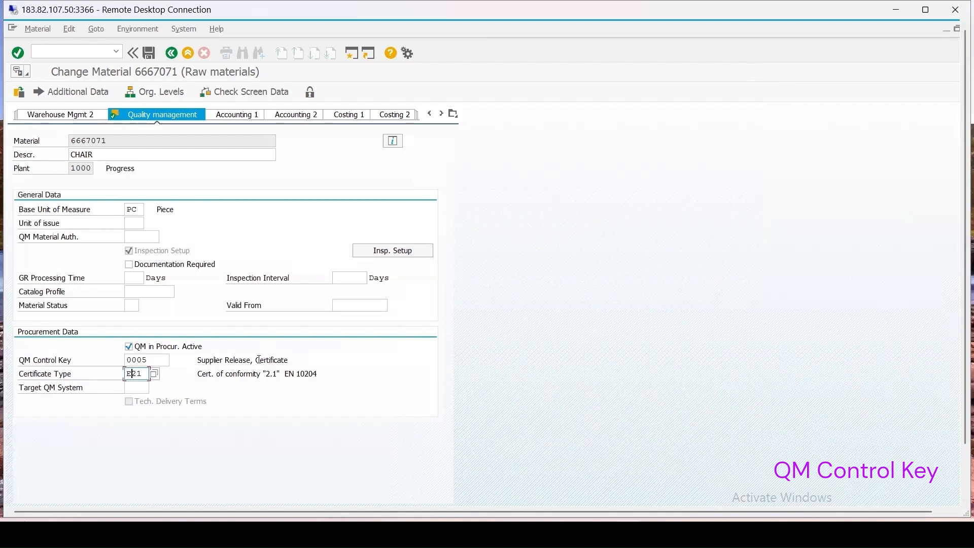
{"action": "left_click", "coordinate": [154, 374]}
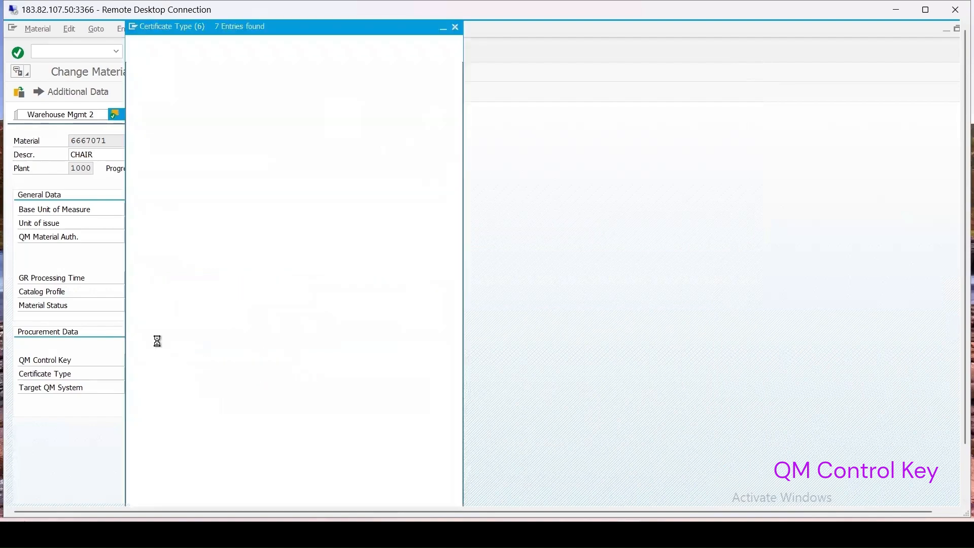
{"action": "left_click_drag", "start_coordinate": [254, 27], "coordinate": [566, 85]}
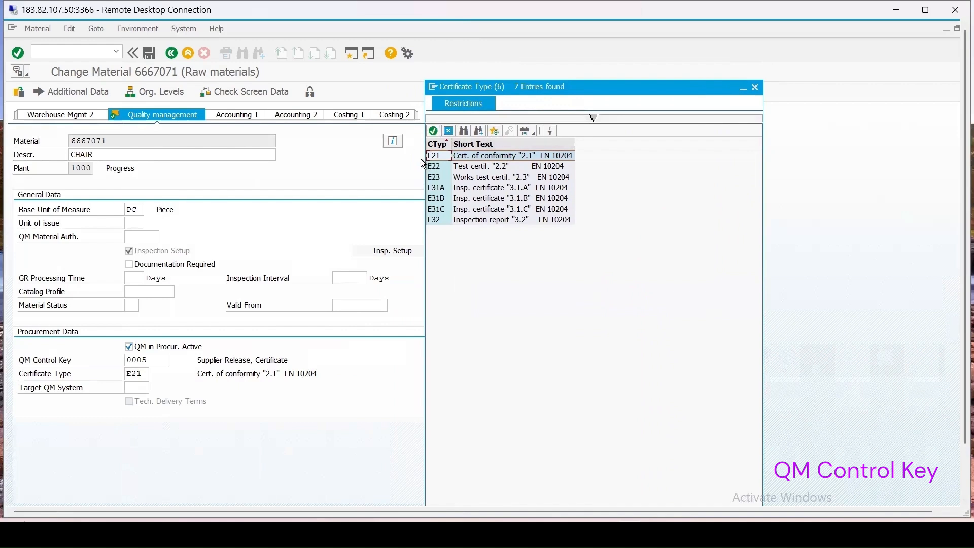
{"action": "left_click", "coordinate": [756, 89]}
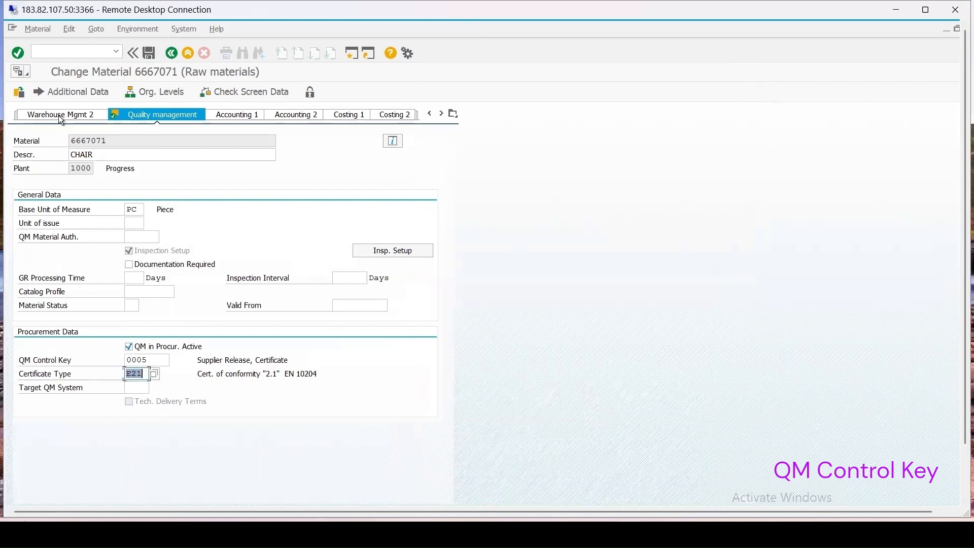
Step: Check the batch management settings in the material's Purchasing view and save the material
{"action": "left_click", "coordinate": [454, 116]}
{"action": "left_click", "coordinate": [481, 220]}
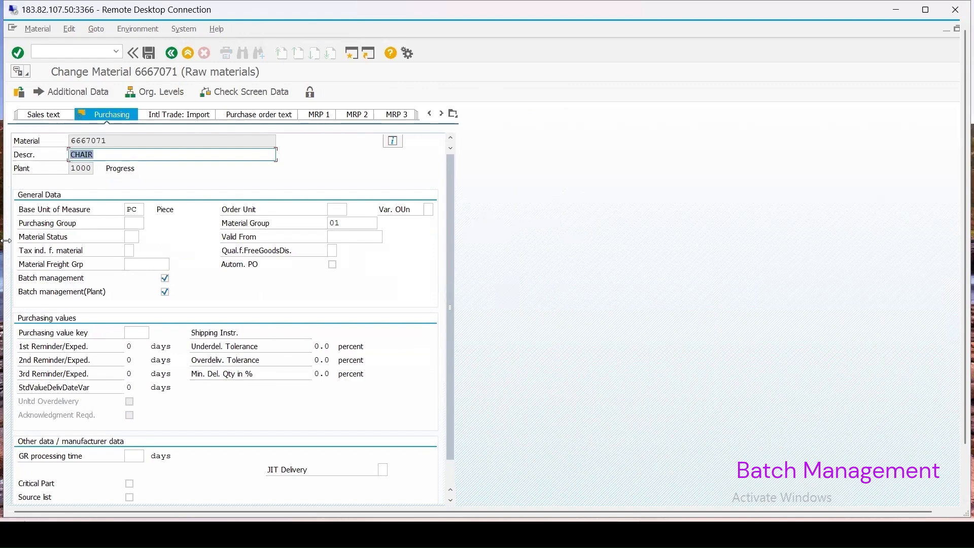
{"action": "left_click", "coordinate": [115, 145]}
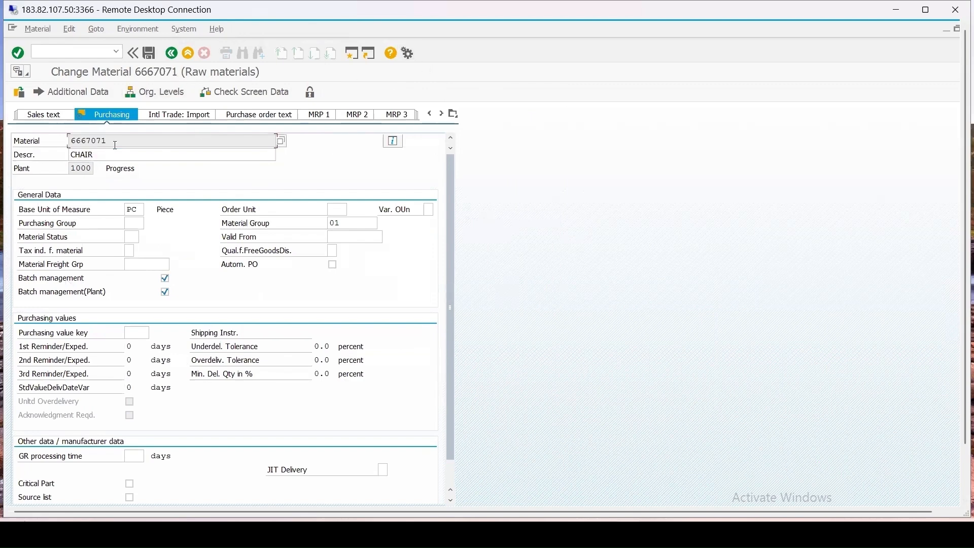
{"action": "left_click", "coordinate": [148, 53]}
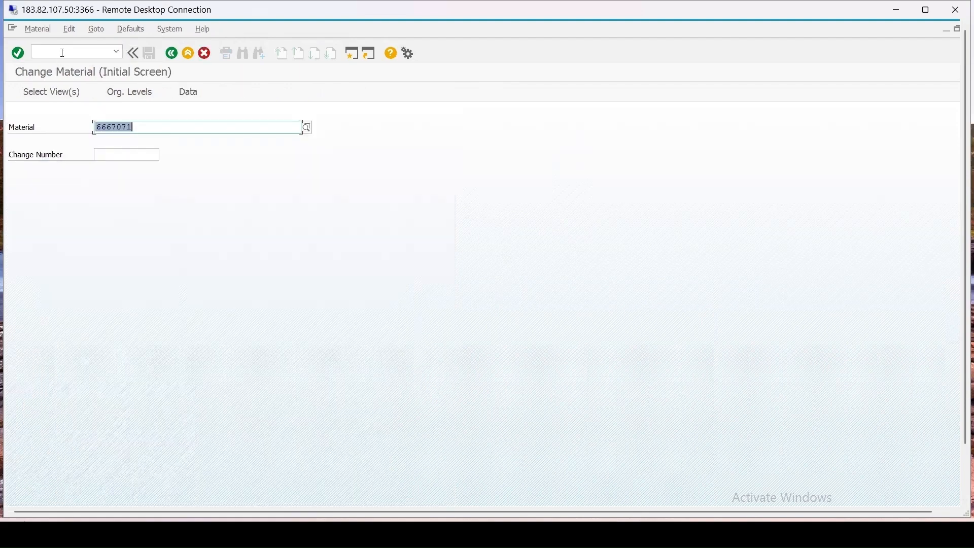
Step: Start transaction QI02 and open the quality info record for material 6667071 in plant 1000
{"action": "left_click", "coordinate": [77, 53]}
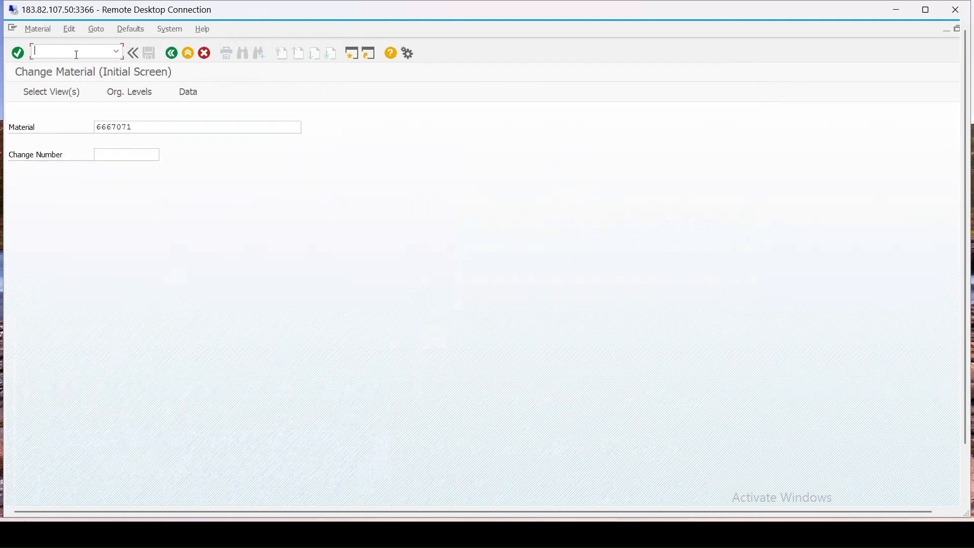
{"action": "type", "text": "/nqi02"}
{"action": "key", "text": "Return"}
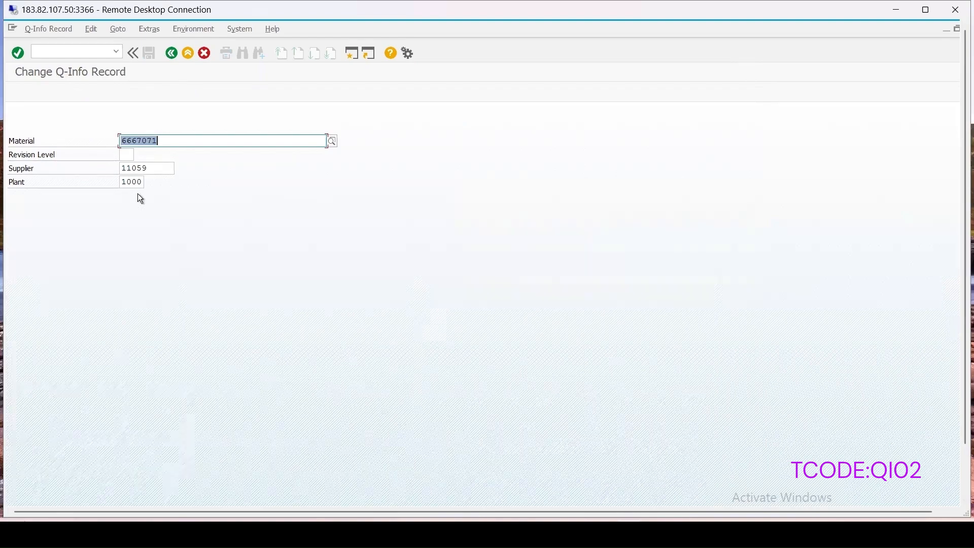
{"action": "key", "text": "Return"}
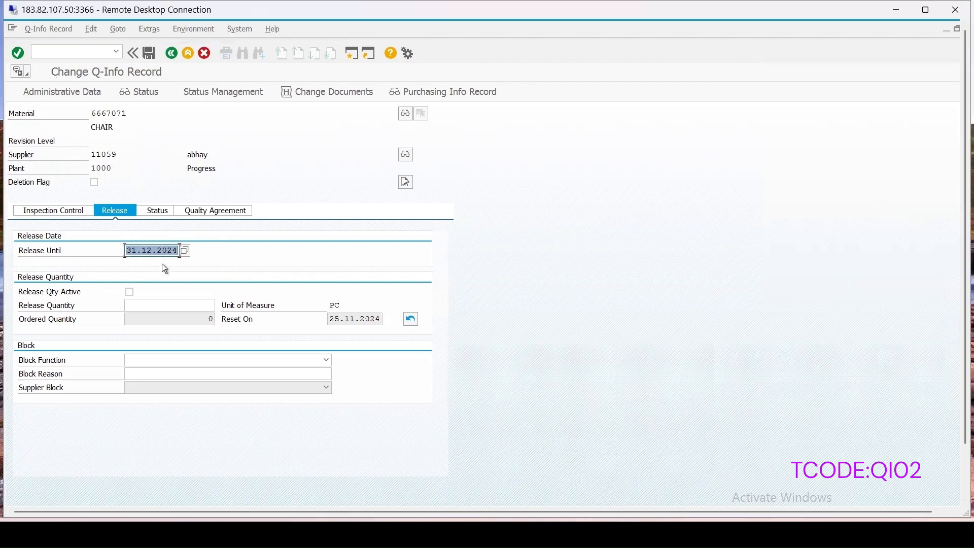
Step: Review the record's inspection control data and the inspection types available for source inspection
{"action": "left_click", "coordinate": [55, 210]}
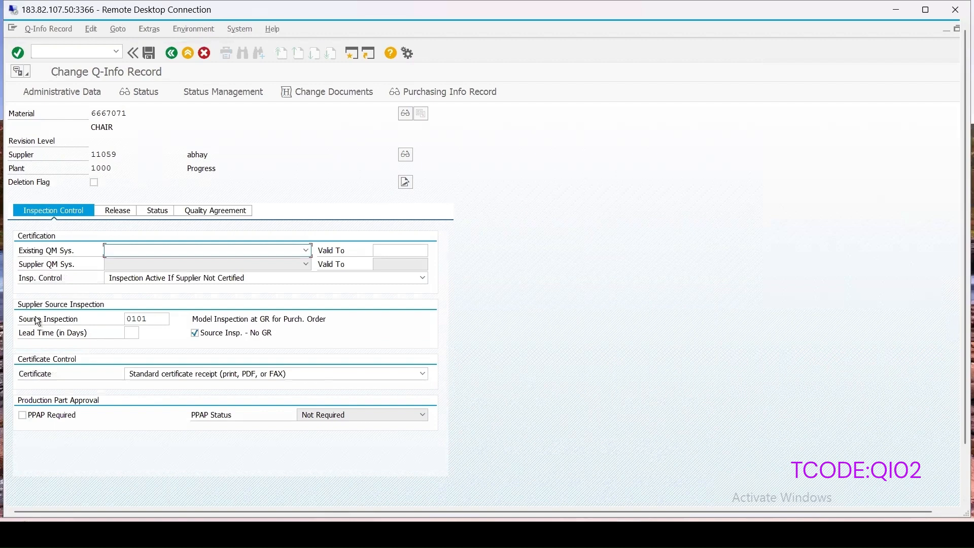
{"action": "left_click", "coordinate": [129, 318]}
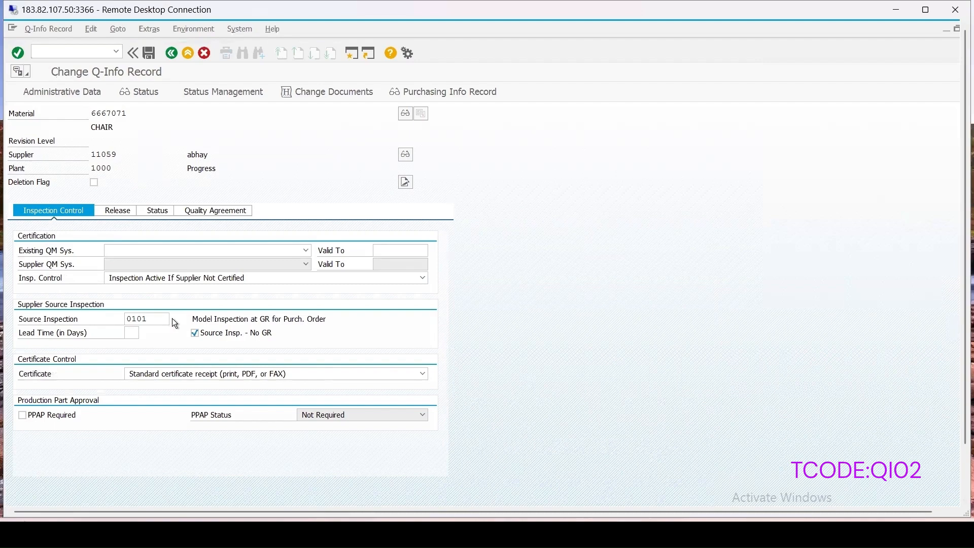
{"action": "left_click", "coordinate": [174, 318]}
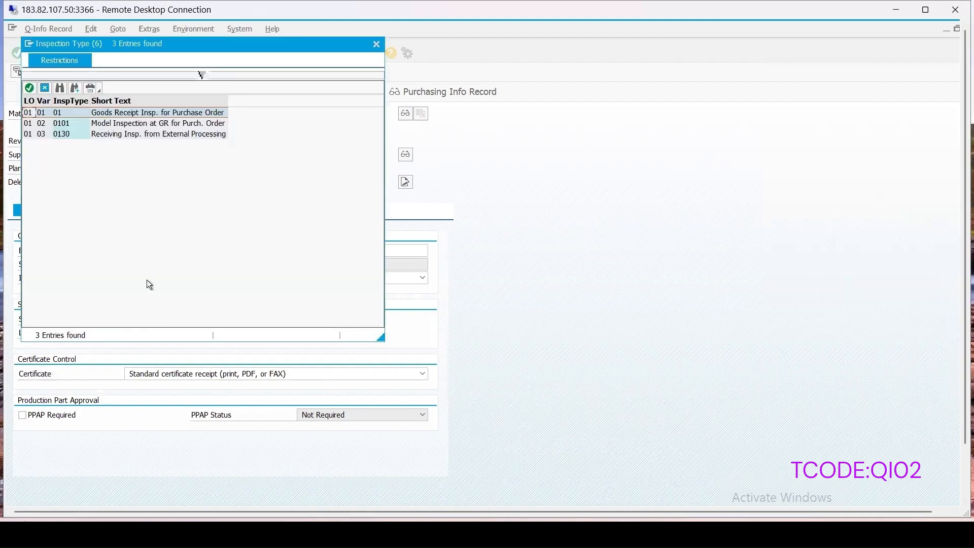
{"action": "left_click", "coordinate": [376, 45]}
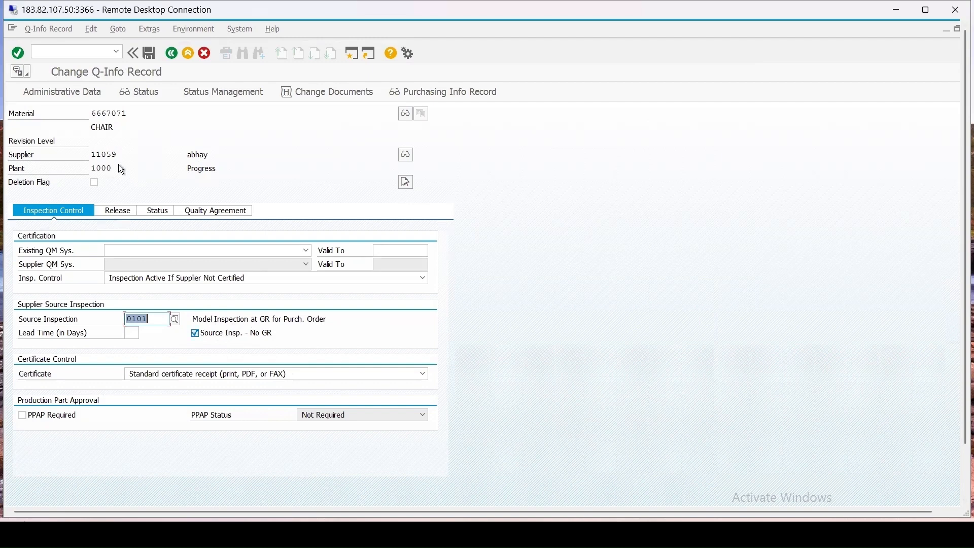
{"action": "left_click", "coordinate": [53, 52]}
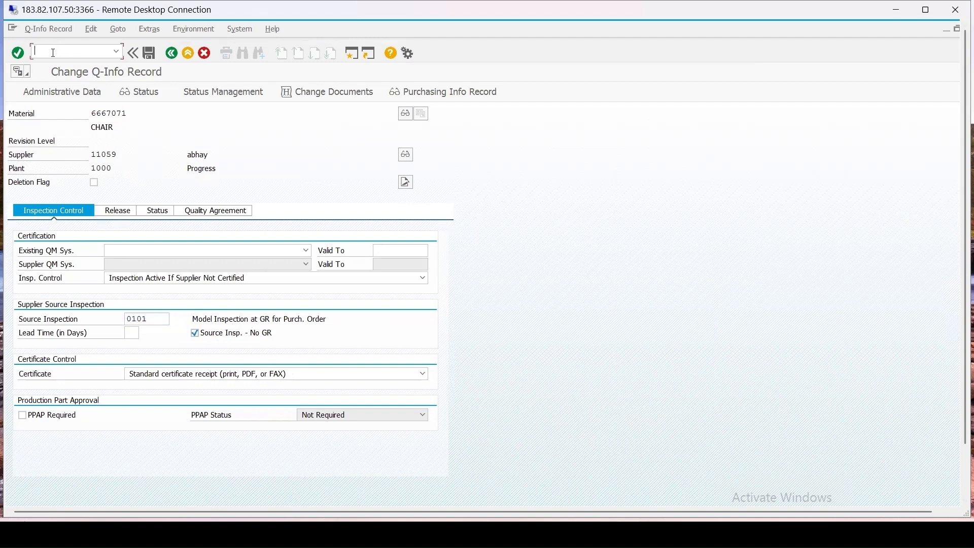
{"action": "type", "text": "/nmm02"}
{"action": "key", "text": "Return"}
Step: Start transaction QA32 and list the plant 1000 inspection lots without a usage decision, using the default selection
{"action": "type", "text": "/n"}
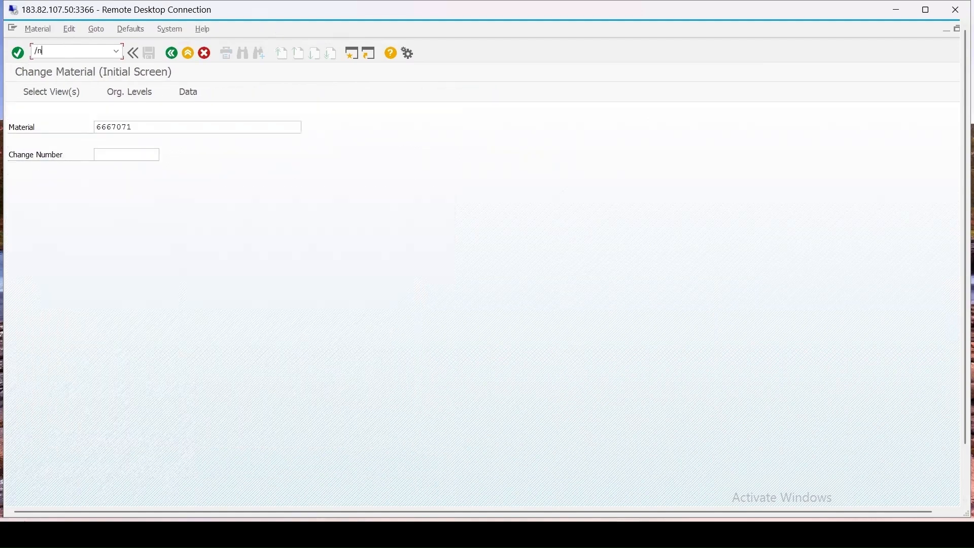
{"action": "type", "text": "qa32"}
{"action": "key", "text": "Return"}
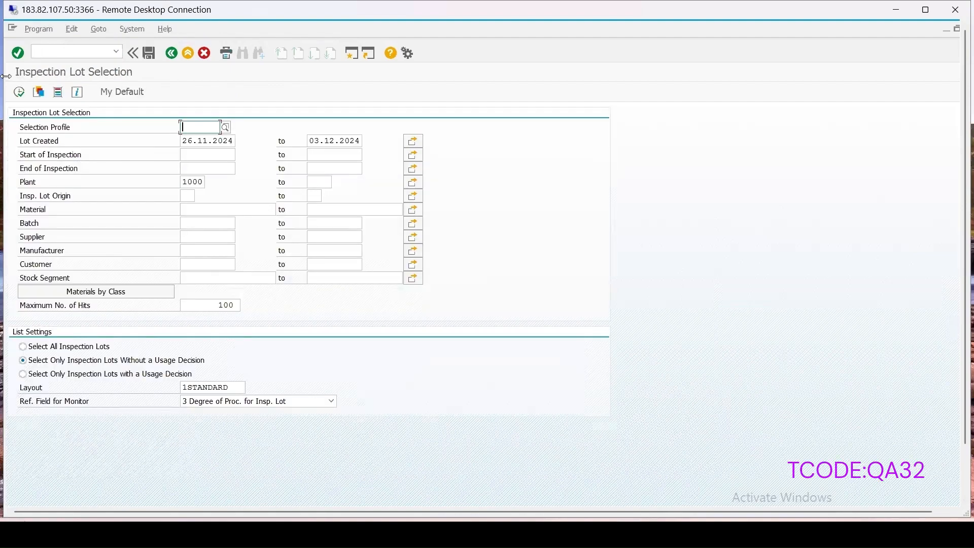
{"action": "left_click", "coordinate": [19, 92]}
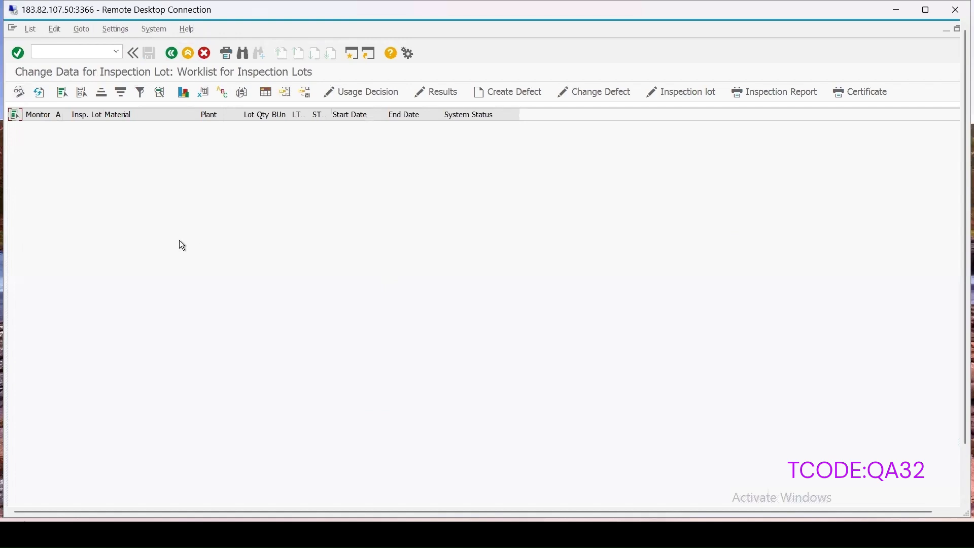
Step: Start a purchase order with transaction ME21N in a new session and enter the supplier number
{"action": "left_click", "coordinate": [349, 50]}
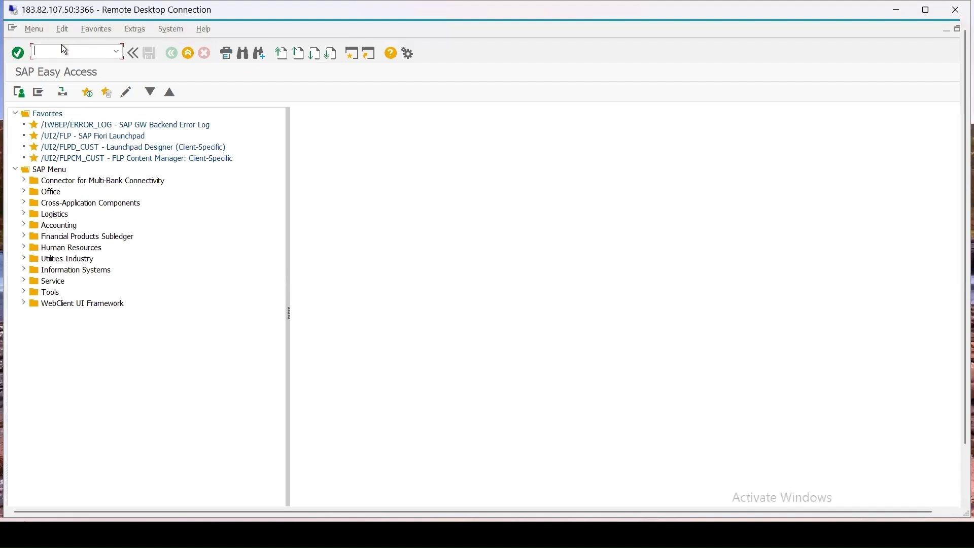
{"action": "type", "text": "/"}
{"action": "key", "text": "BackSpace"}
{"action": "type", "text": "me21n"}
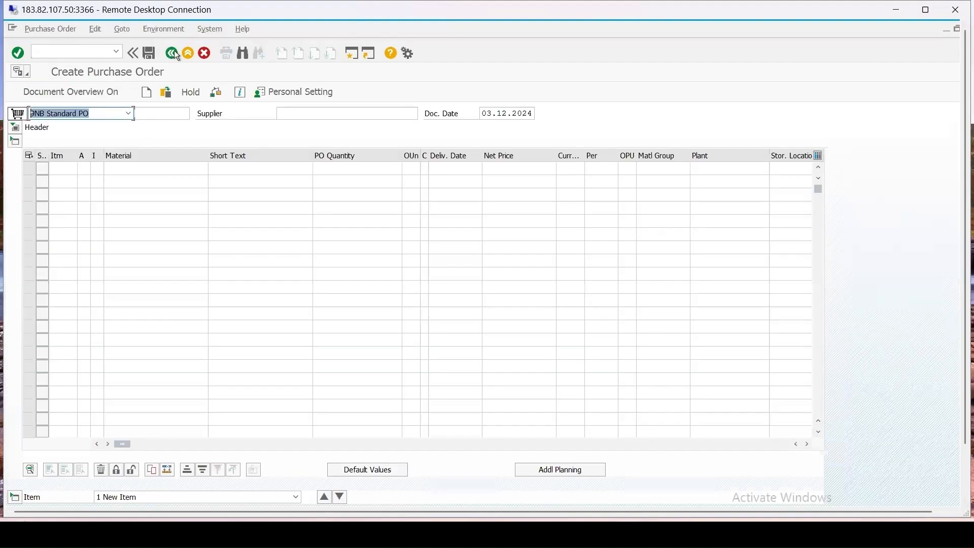
{"action": "left_click", "coordinate": [306, 116]}
{"action": "type", "text": "1"}
{"action": "left_click", "coordinate": [296, 125]}
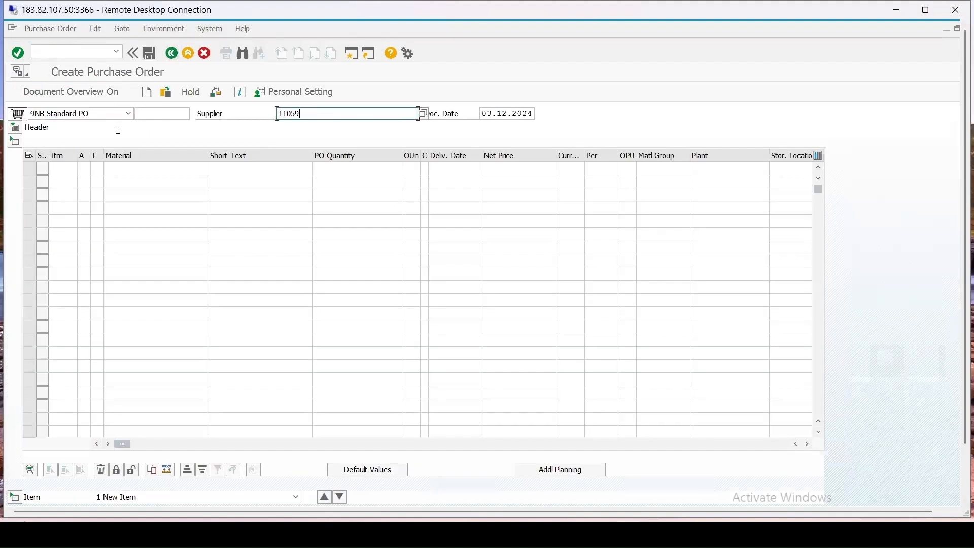
Step: Fill the purchase order's organizational data with purchasing organization 1000, purchasing group 001 and company code 1000
{"action": "left_click", "coordinate": [15, 130]}
{"action": "left_click", "coordinate": [116, 154]}
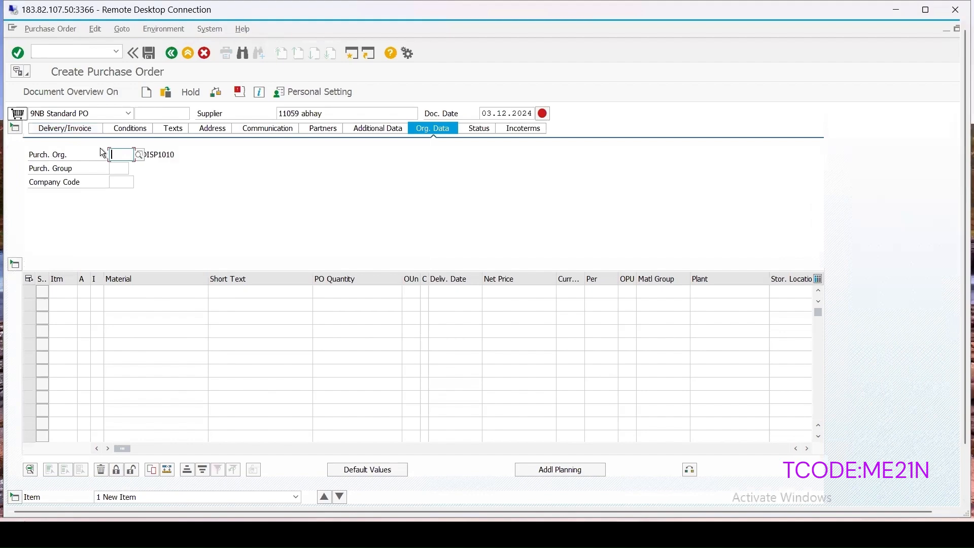
{"action": "left_click", "coordinate": [115, 167]}
{"action": "left_click", "coordinate": [116, 168]}
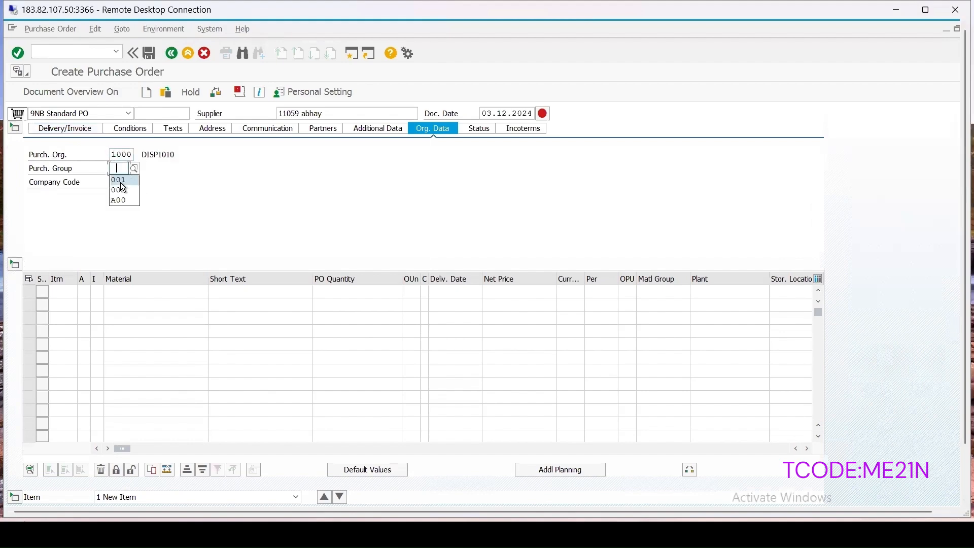
{"action": "left_click", "coordinate": [118, 181]}
{"action": "left_click", "coordinate": [120, 183]}
{"action": "left_click", "coordinate": [120, 190]}
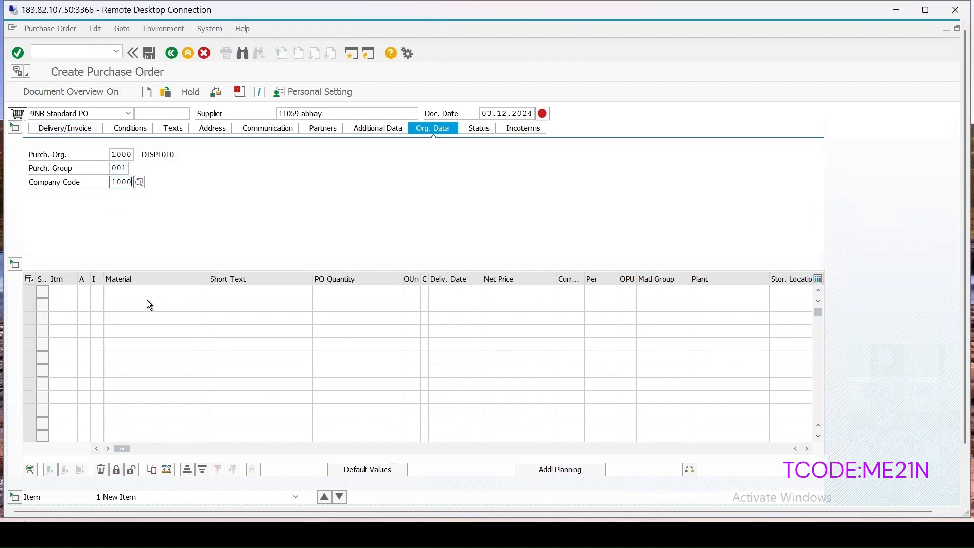
Step: Enter the order item with material 6667071, quantity 300, plant 1000 and storage location 0001
{"action": "left_click", "coordinate": [146, 292]}
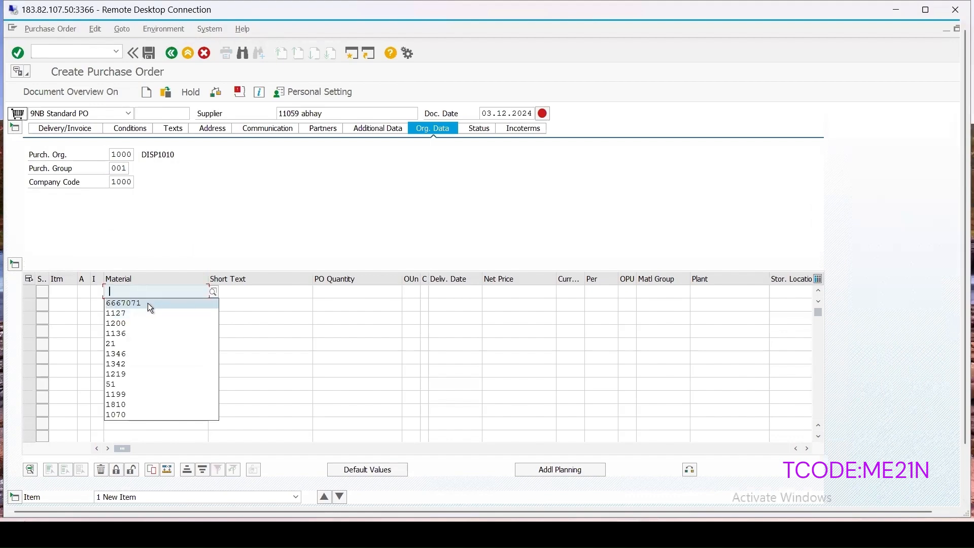
{"action": "left_click", "coordinate": [147, 303]}
{"action": "left_click", "coordinate": [353, 294]}
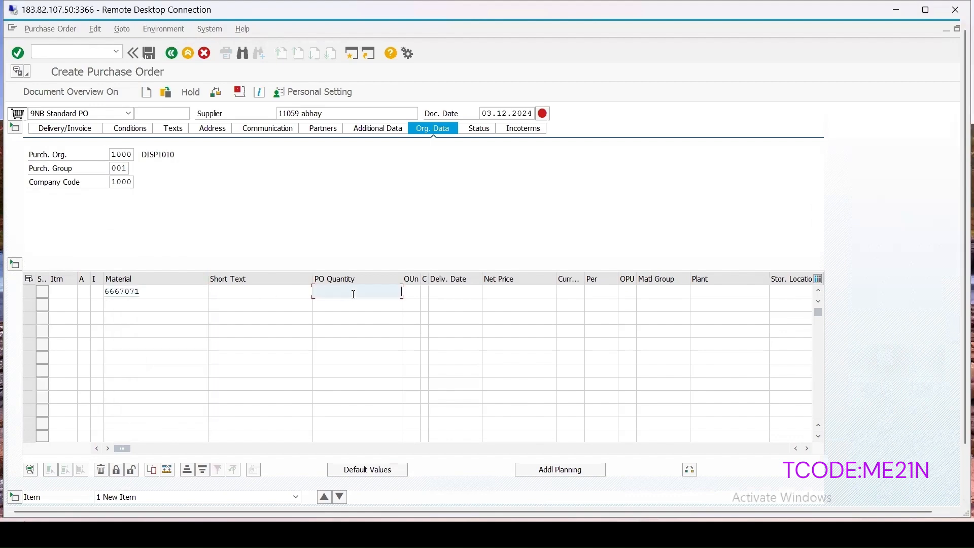
{"action": "type", "text": "300"}
{"action": "left_click", "coordinate": [703, 295]}
{"action": "type", "text": "1000"}
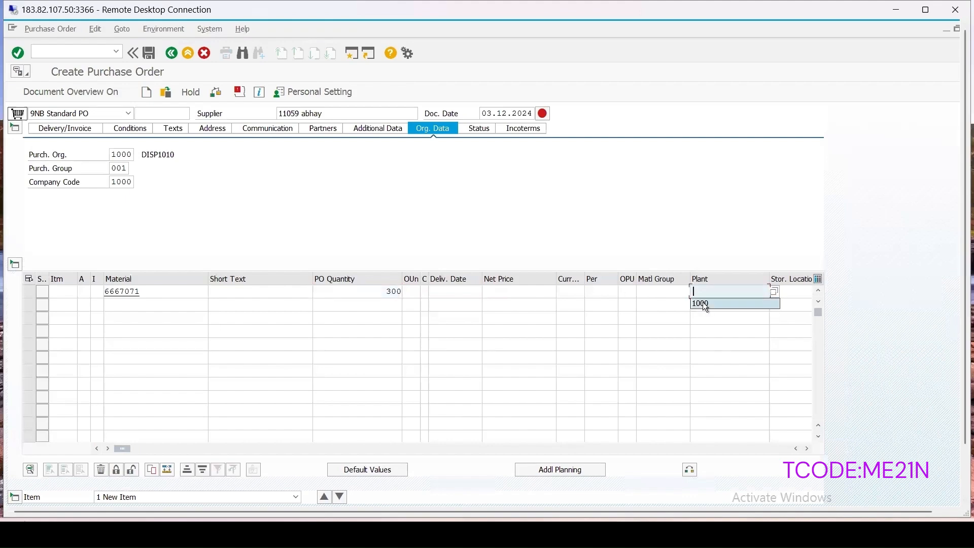
{"action": "left_click", "coordinate": [794, 290]}
{"action": "type", "text": "0001"}
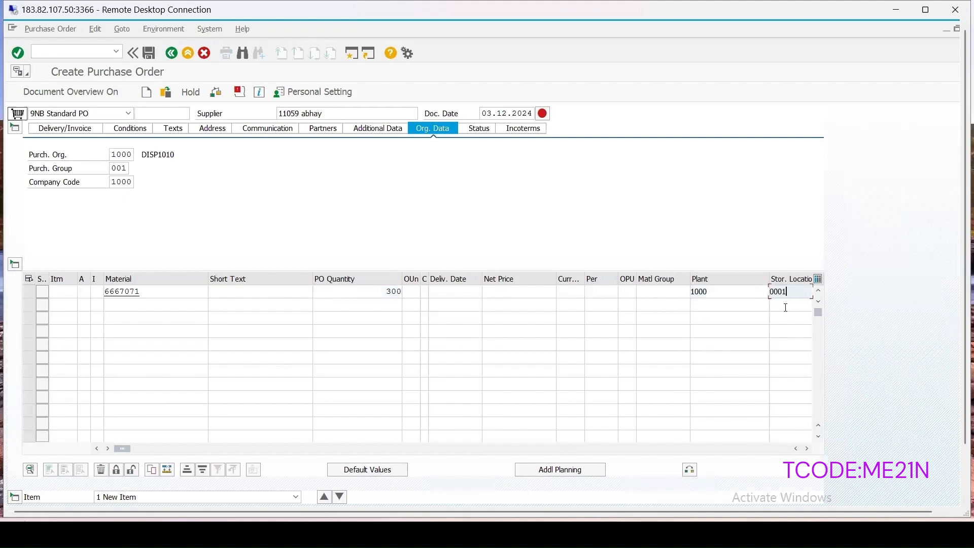
{"action": "key", "text": "Return"}
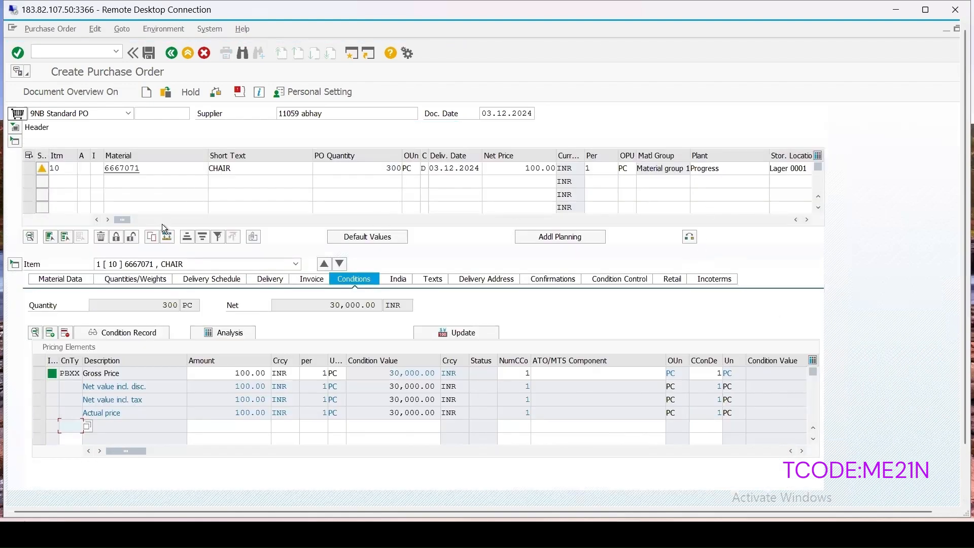
Step: Check the item's Batch field, leave it empty and save the purchase order
{"action": "left_click_drag", "start_coordinate": [121, 220], "coordinate": [181, 233]}
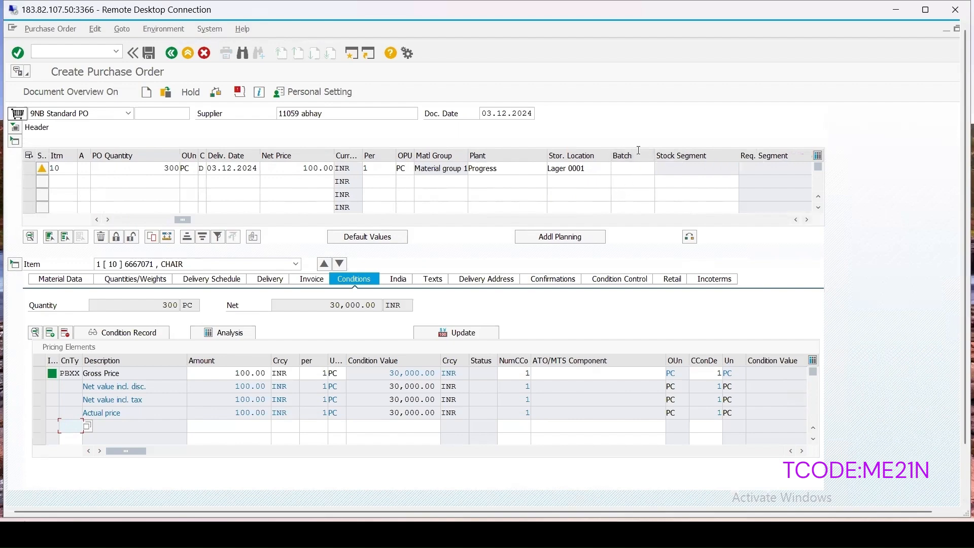
{"action": "left_click", "coordinate": [626, 168]}
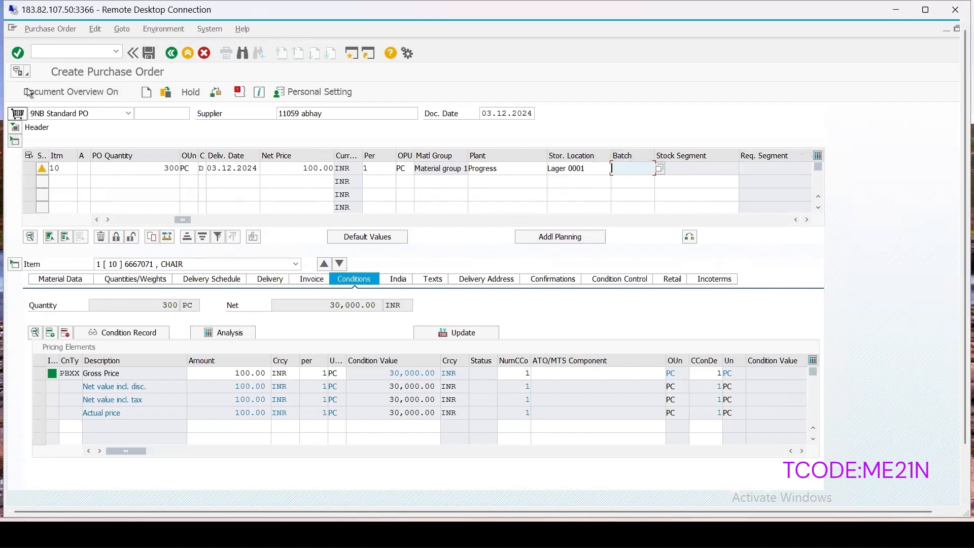
{"action": "left_click", "coordinate": [147, 53]}
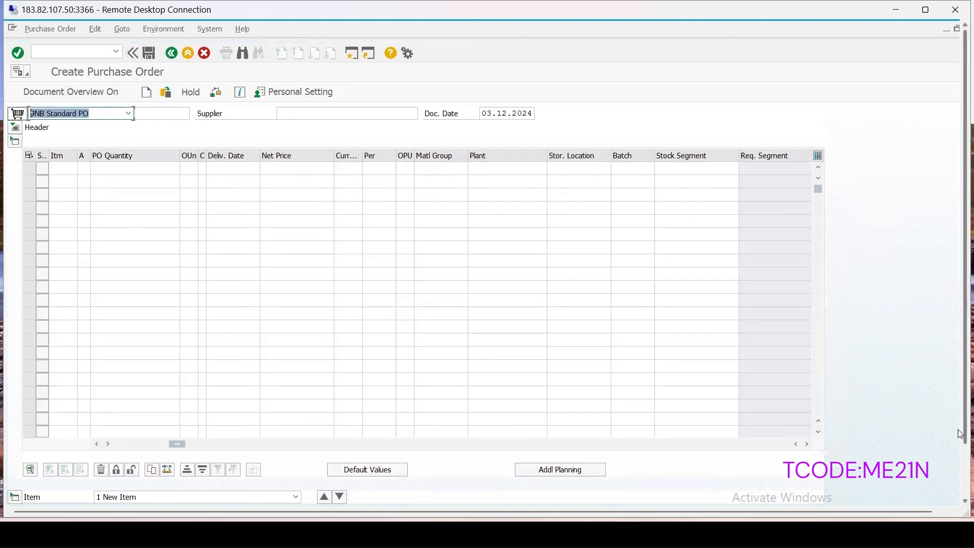
Step: Read the purchase order's number in the detailed save message, then close the message
{"action": "left_click_drag", "start_coordinate": [963, 430], "coordinate": [963, 487]}
{"action": "double_click", "coordinate": [165, 474]}
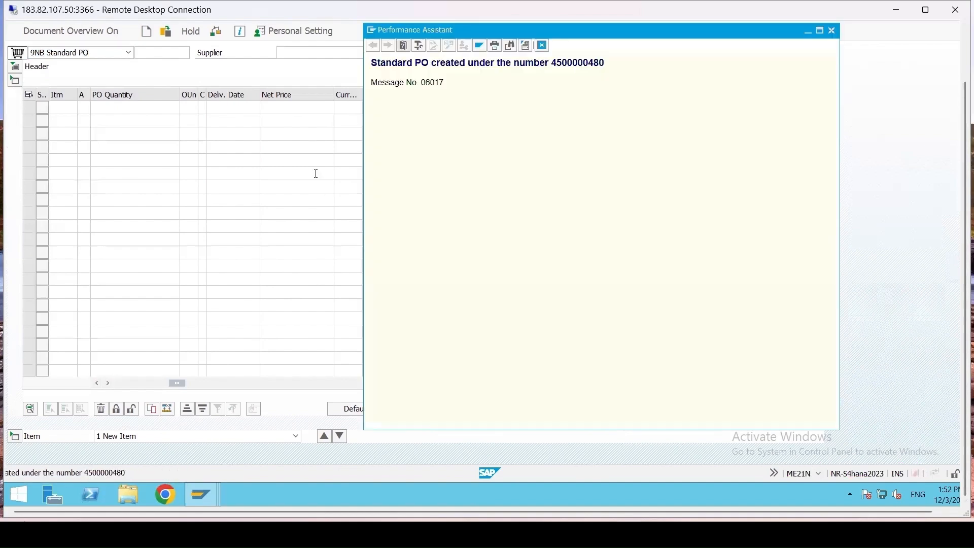
{"action": "left_click_drag", "start_coordinate": [552, 68], "coordinate": [635, 73]}
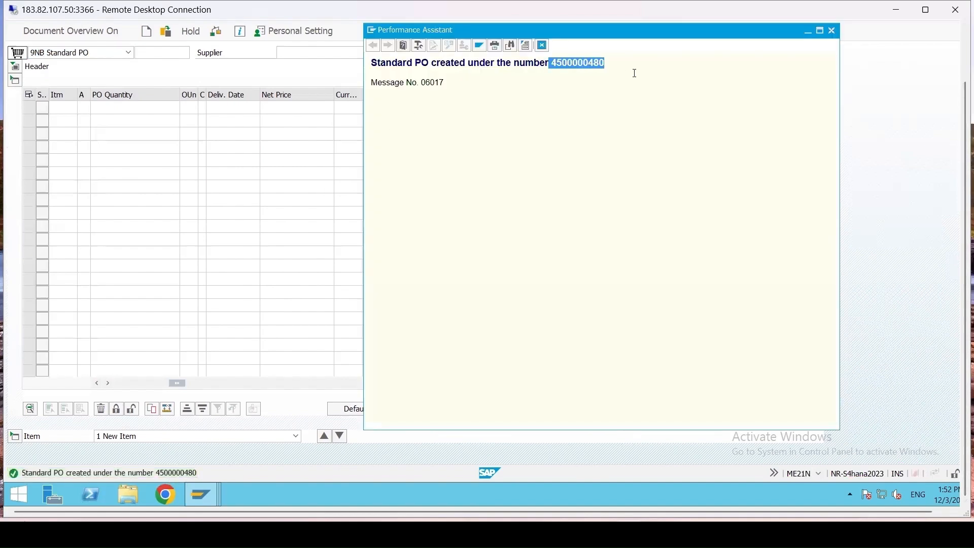
{"action": "left_click", "coordinate": [605, 60]}
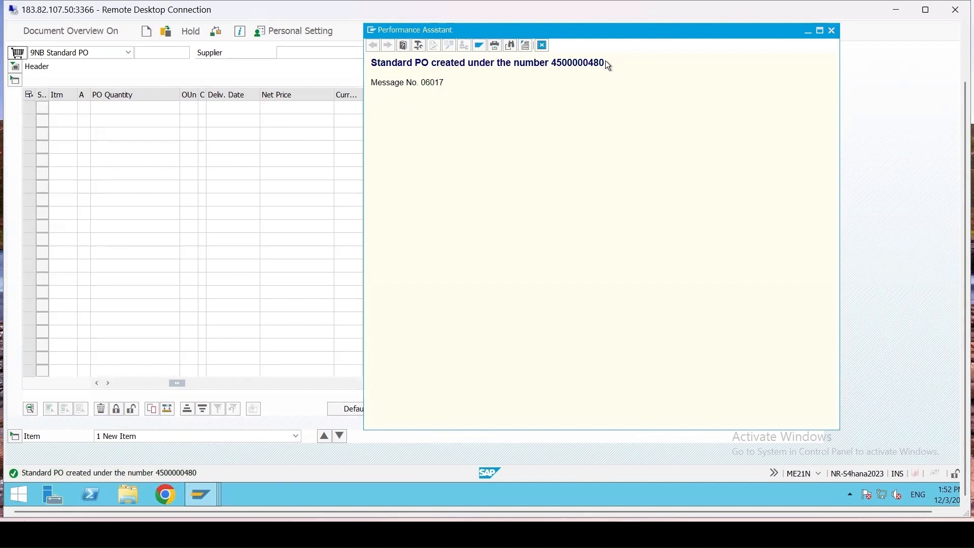
{"action": "left_click_drag", "start_coordinate": [553, 56], "coordinate": [550, 61]}
{"action": "left_click", "coordinate": [832, 30]}
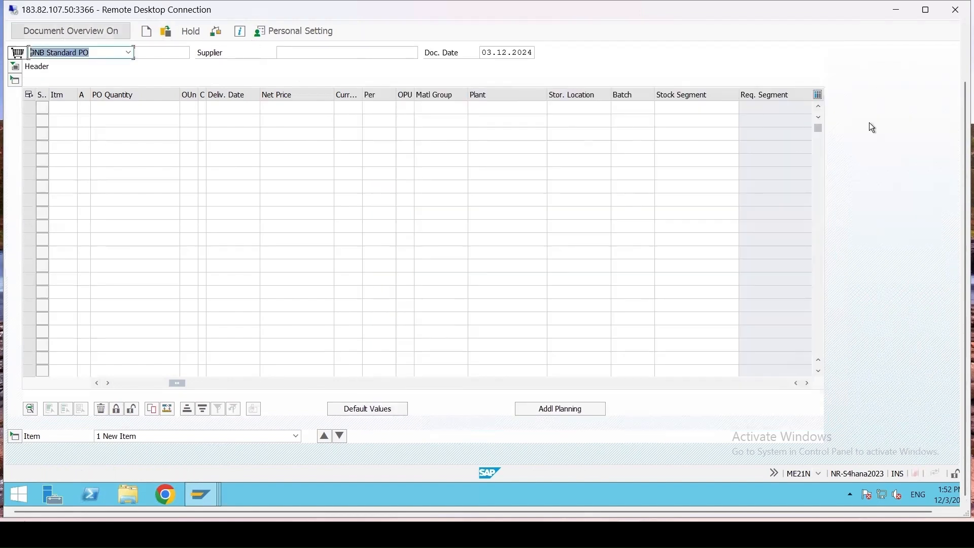
{"action": "left_click_drag", "start_coordinate": [962, 184], "coordinate": [962, 104]}
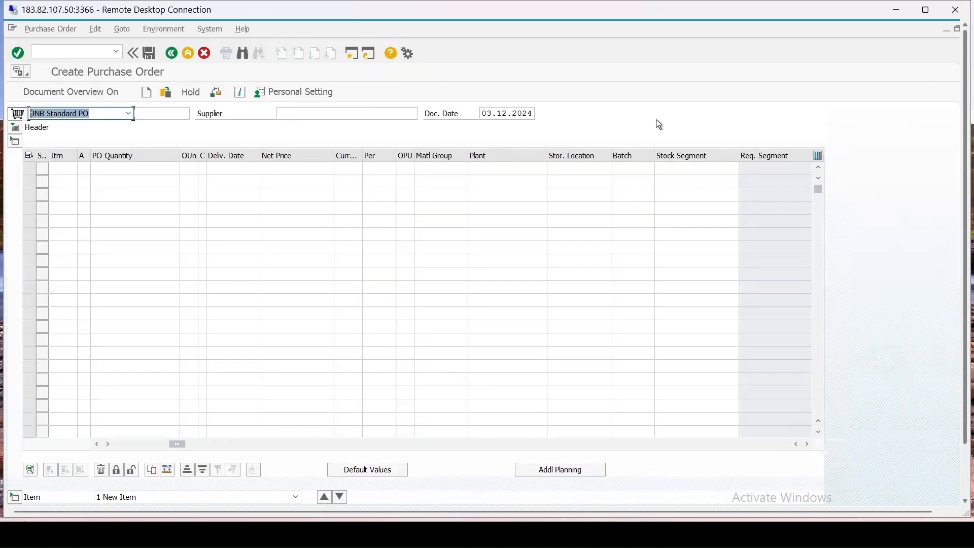
Step: Start transaction QI07 in place of ME21N, run the source inspection worklist with the default selection and select the purchase order item
{"action": "left_click", "coordinate": [72, 49]}
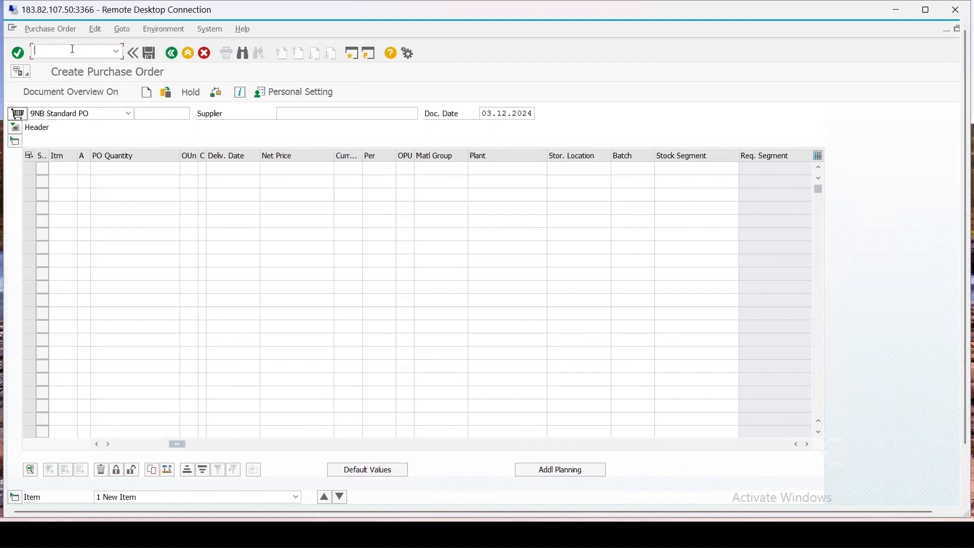
{"action": "type", "text": "/nqi07"}
{"action": "key", "text": "Return"}
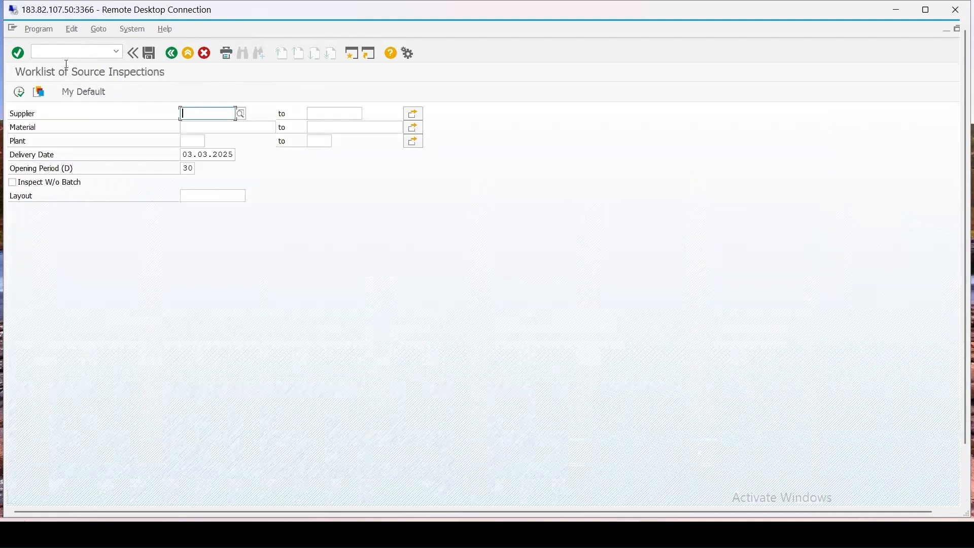
{"action": "left_click", "coordinate": [19, 92]}
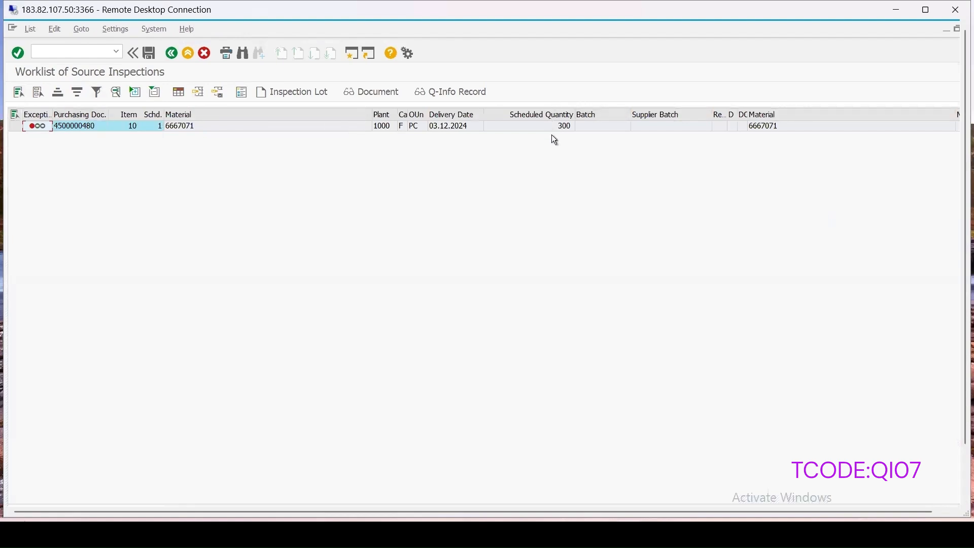
{"action": "left_click", "coordinate": [16, 127]}
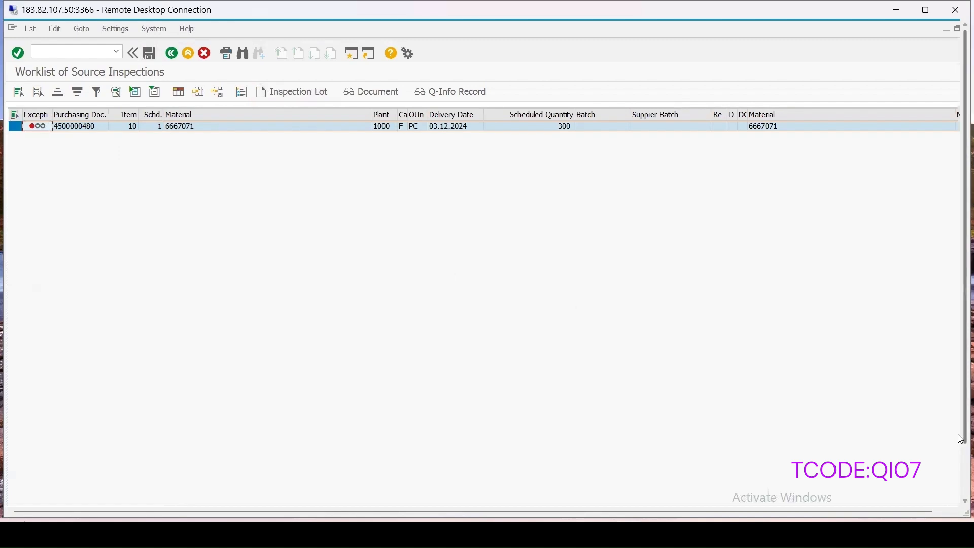
Step: Check the QA32 inspection lot worklist for a new lot and return to the source inspection worklist
{"action": "left_click_drag", "start_coordinate": [963, 440], "coordinate": [962, 495]}
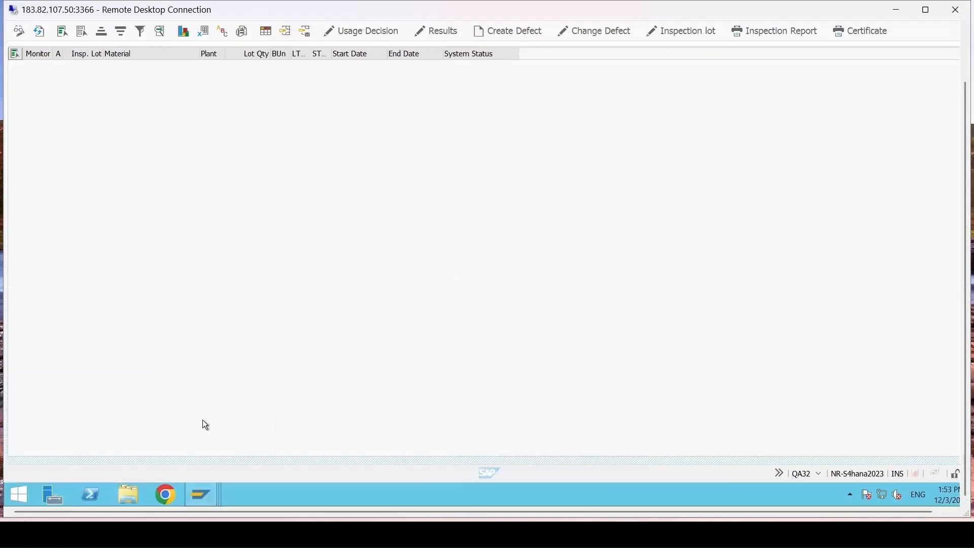
{"action": "left_click_drag", "start_coordinate": [961, 275], "coordinate": [961, 143]}
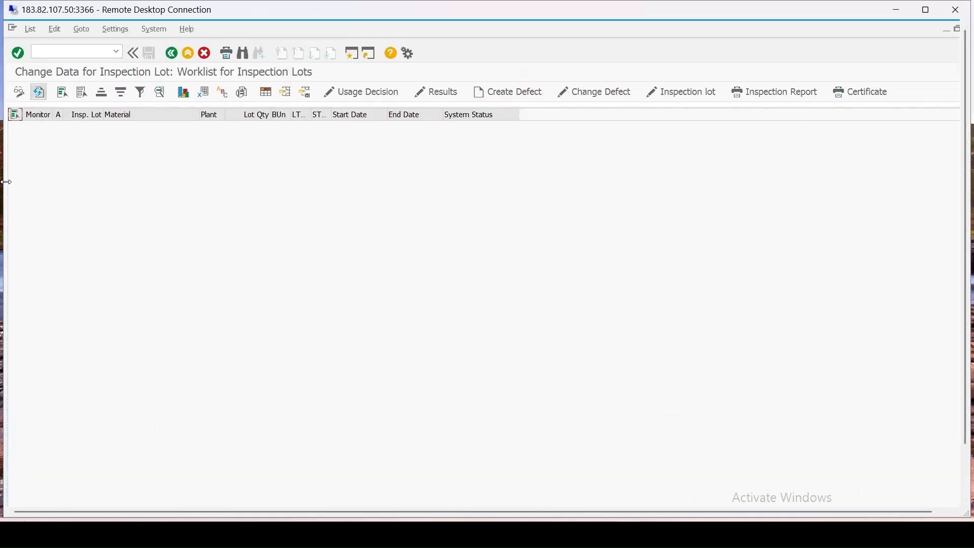
{"action": "left_click_drag", "start_coordinate": [960, 442], "coordinate": [960, 503]}
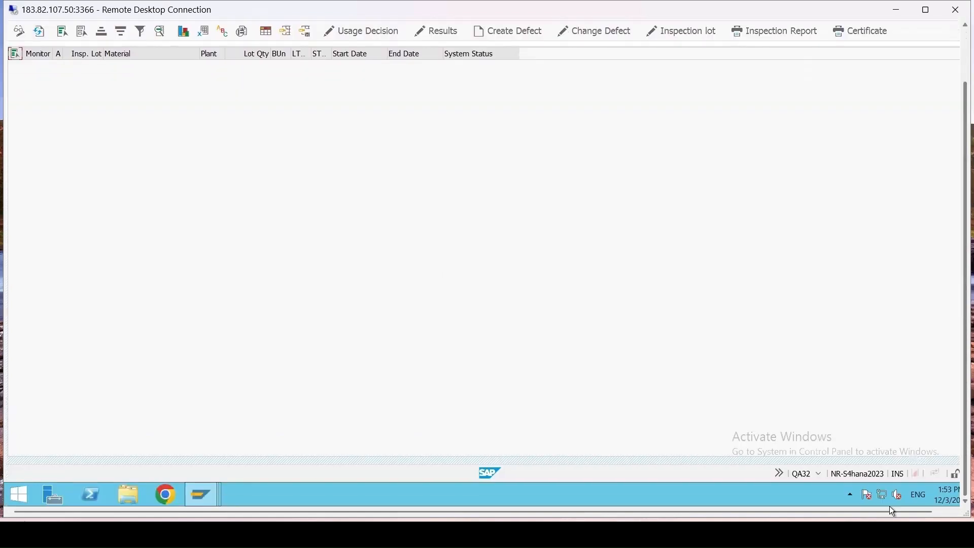
{"action": "mouse_move", "coordinate": [213, 501]}
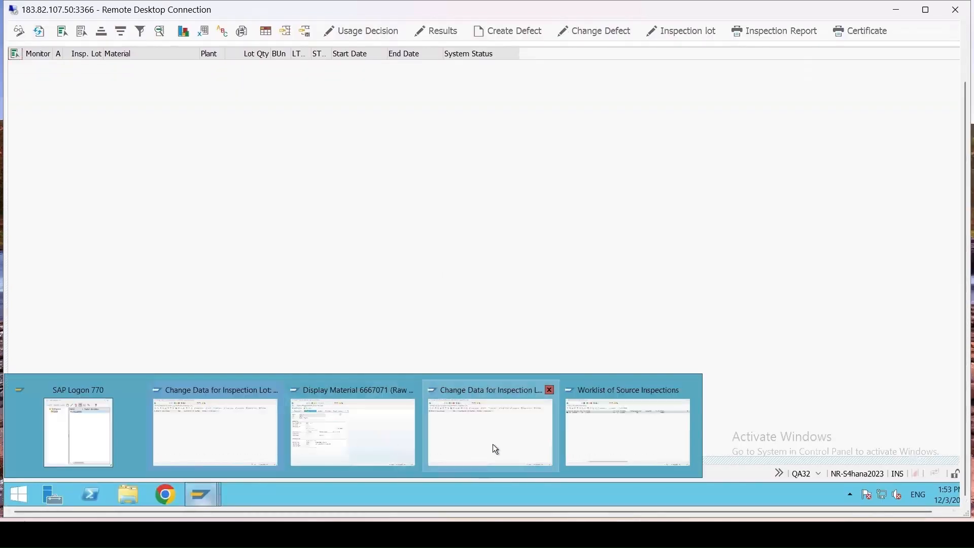
{"action": "left_click", "coordinate": [607, 446]}
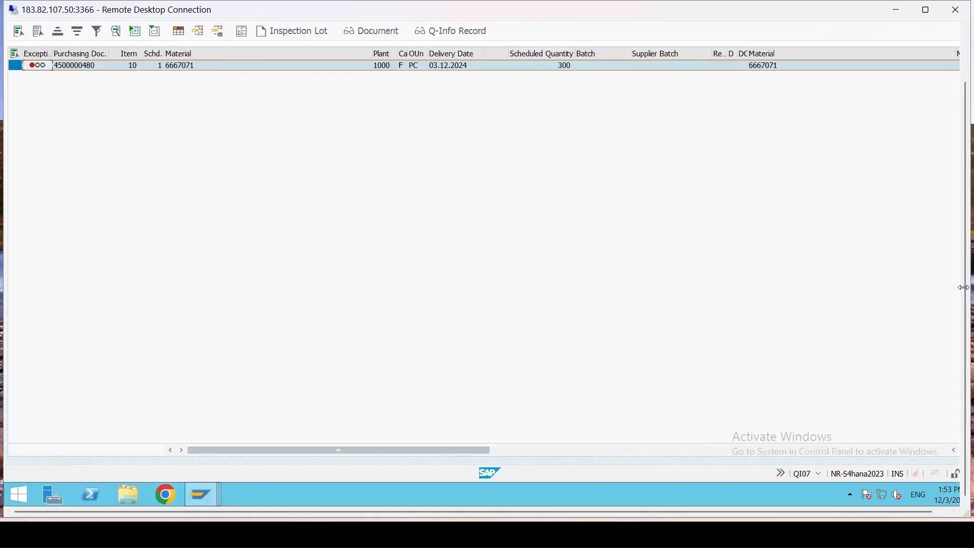
{"action": "left_click_drag", "start_coordinate": [963, 285], "coordinate": [962, 168]}
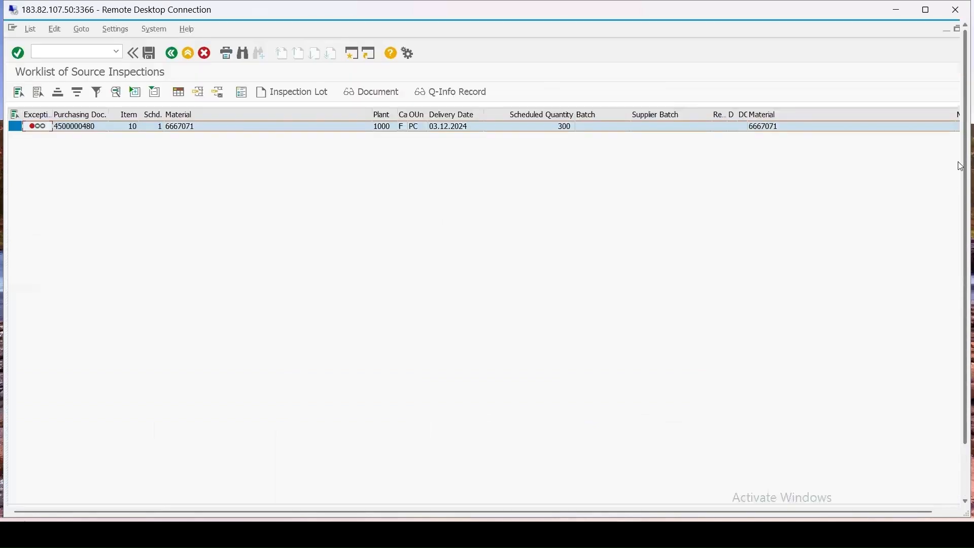
Step: Enable Inspect W/o Batch in the worklist selection, read its field help and run the source inspection worklist again
{"action": "left_click", "coordinate": [167, 53]}
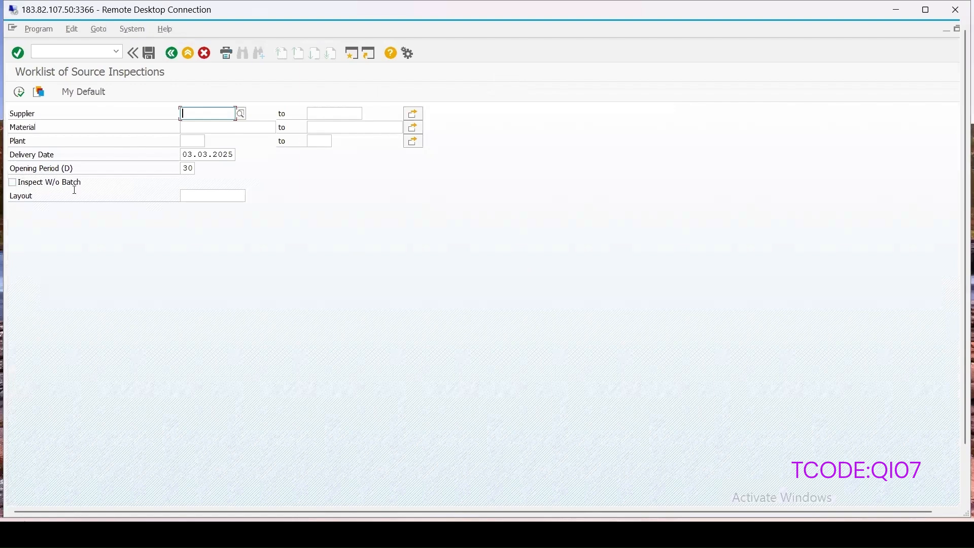
{"action": "left_click", "coordinate": [12, 182]}
{"action": "key", "text": "F1"}
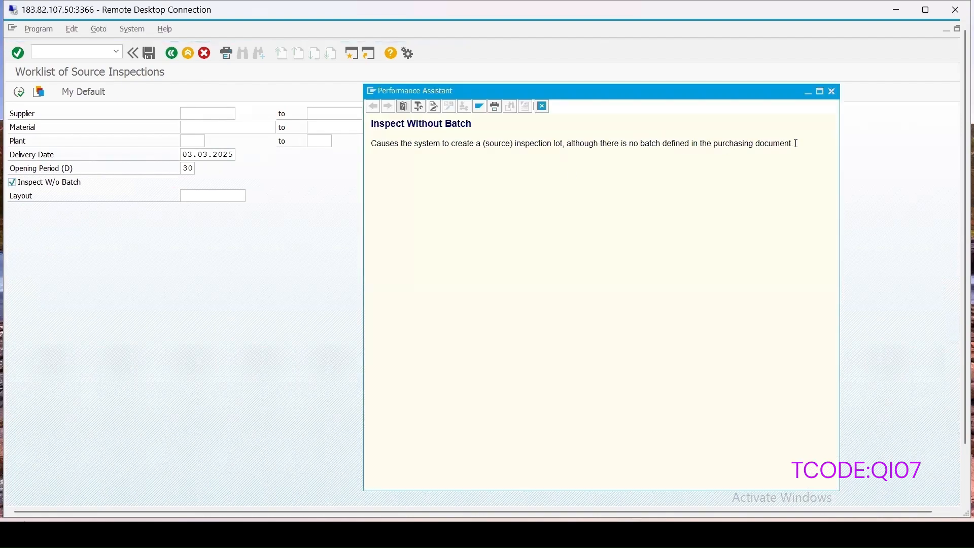
{"action": "left_click_drag", "start_coordinate": [795, 144], "coordinate": [373, 145]}
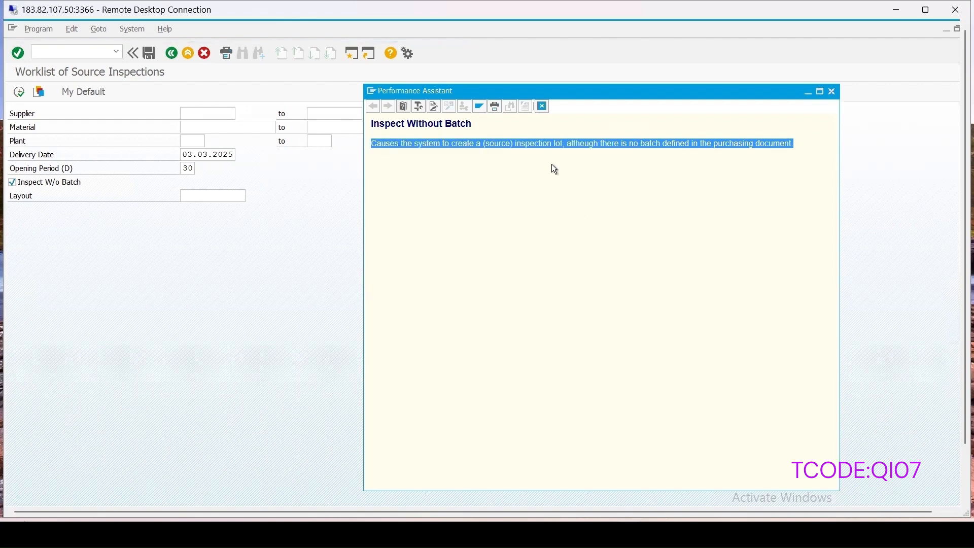
{"action": "left_click", "coordinate": [832, 92]}
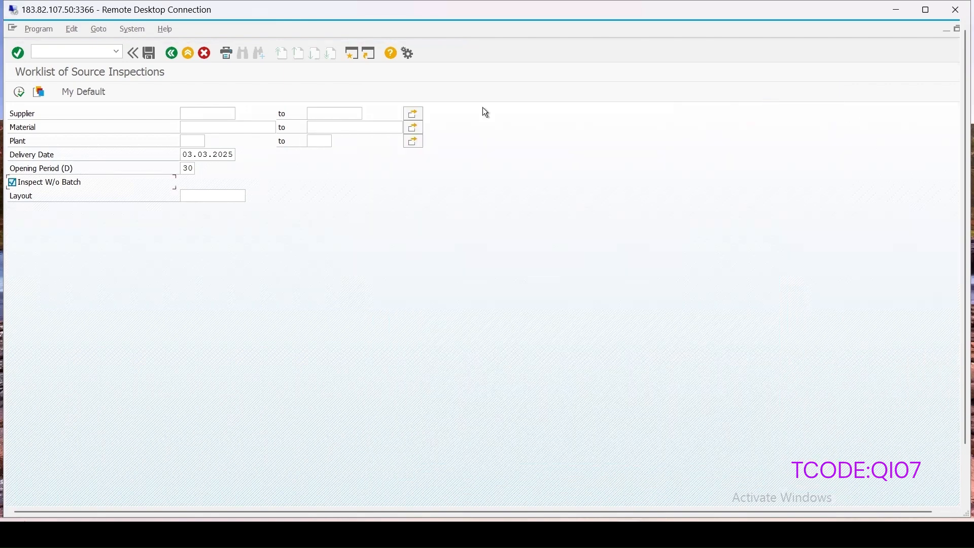
{"action": "left_click", "coordinate": [19, 92]}
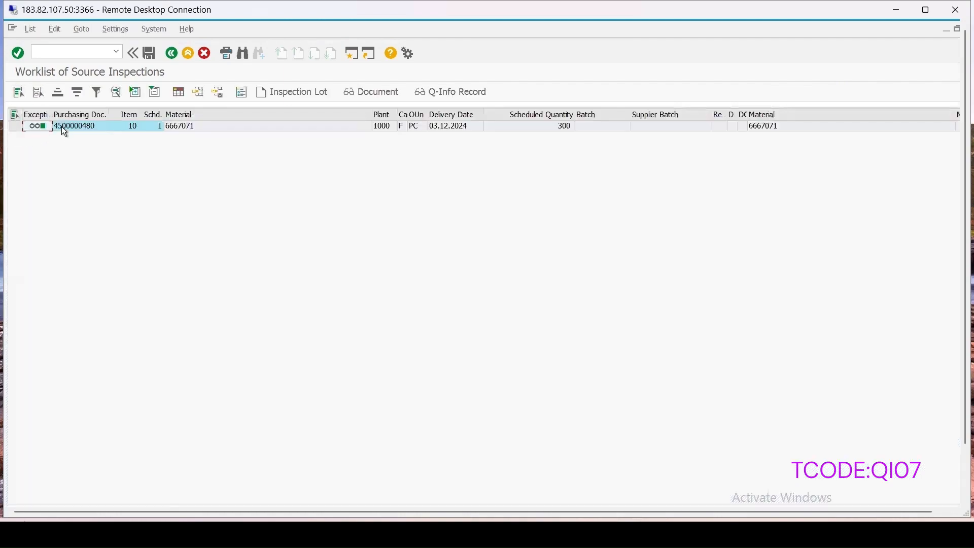
Step: Create an inspection lot for the purchase order item of material 6667071 and save it
{"action": "left_click", "coordinate": [17, 129]}
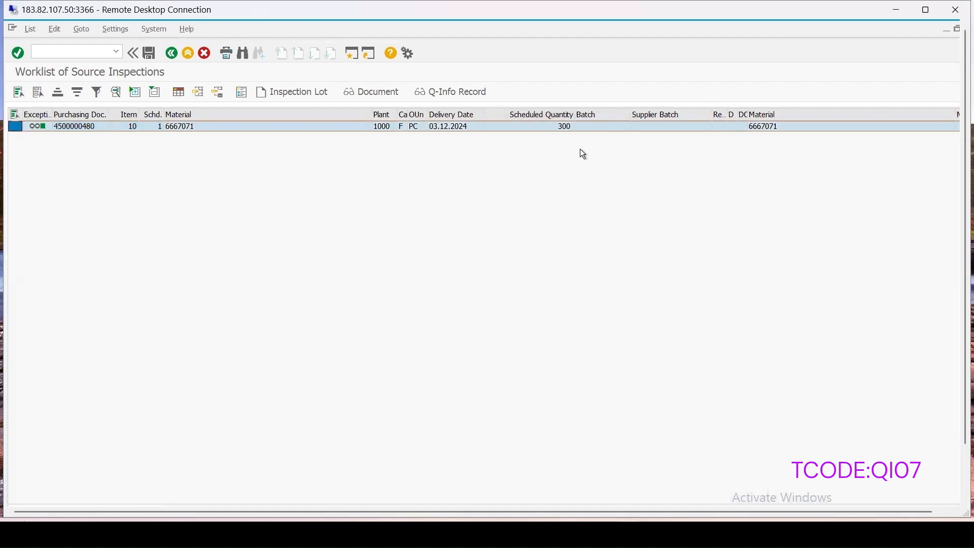
{"action": "left_click", "coordinate": [280, 91]}
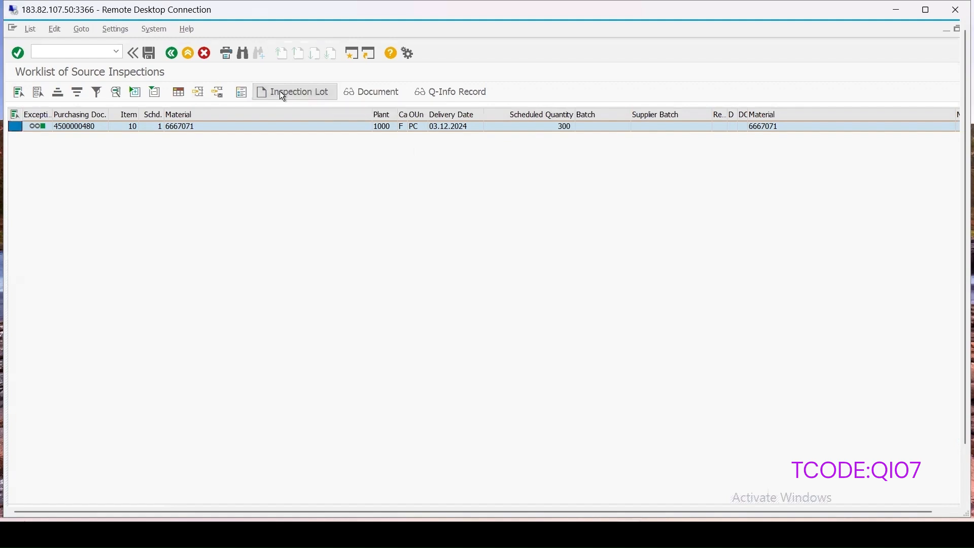
{"action": "left_click", "coordinate": [151, 56]}
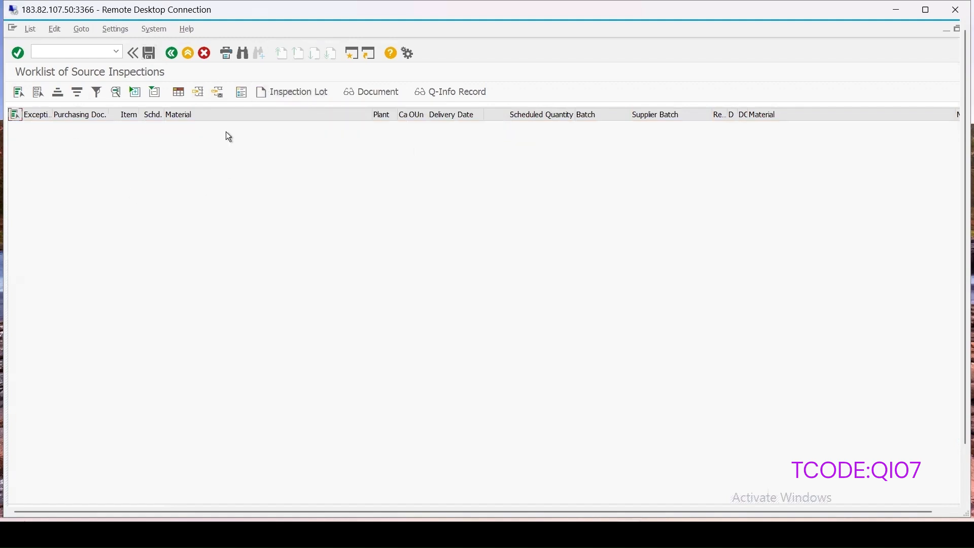
Step: Switch to the QA32 worklist, refresh it, widen the Inspection Lot column and select the lot of material 6667071
{"action": "left_click_drag", "start_coordinate": [962, 353], "coordinate": [963, 433]}
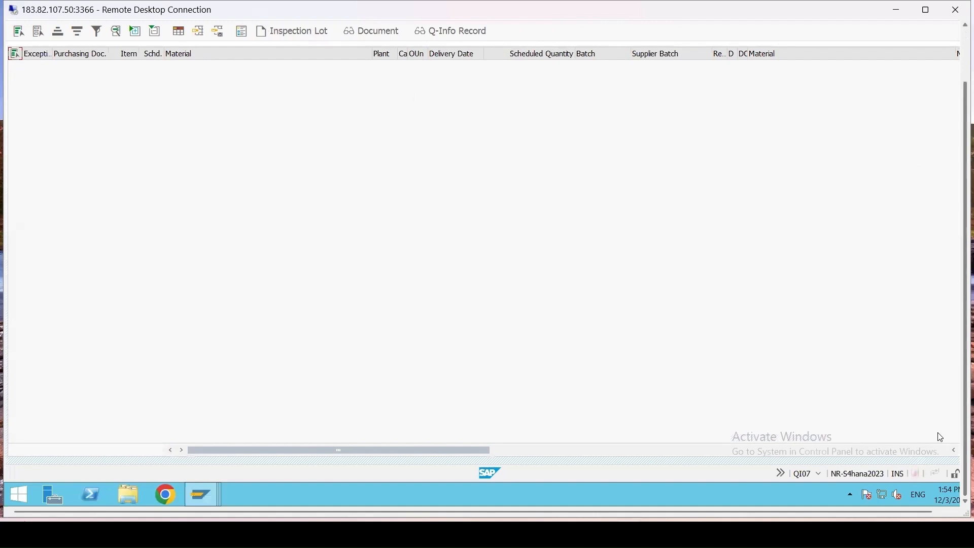
{"action": "mouse_move", "coordinate": [212, 495]}
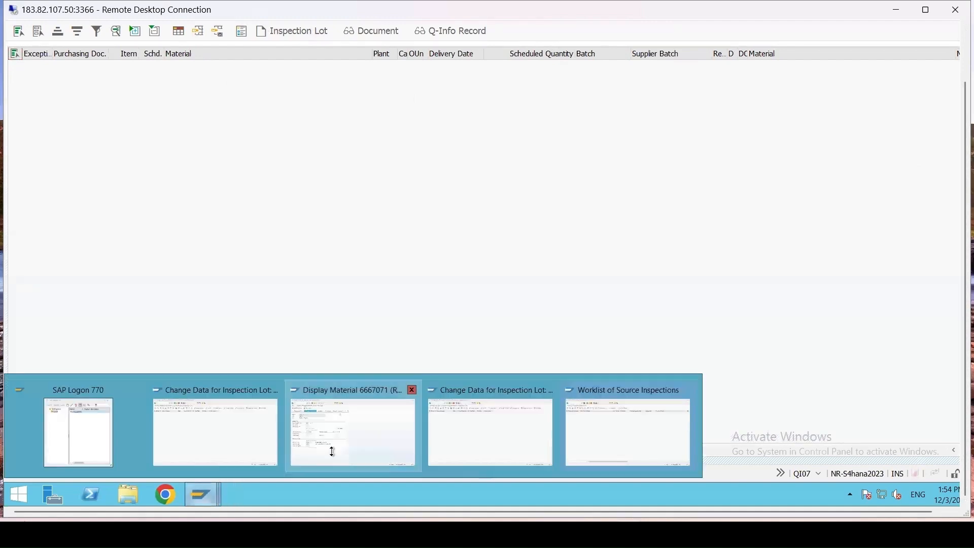
{"action": "left_click", "coordinate": [213, 432]}
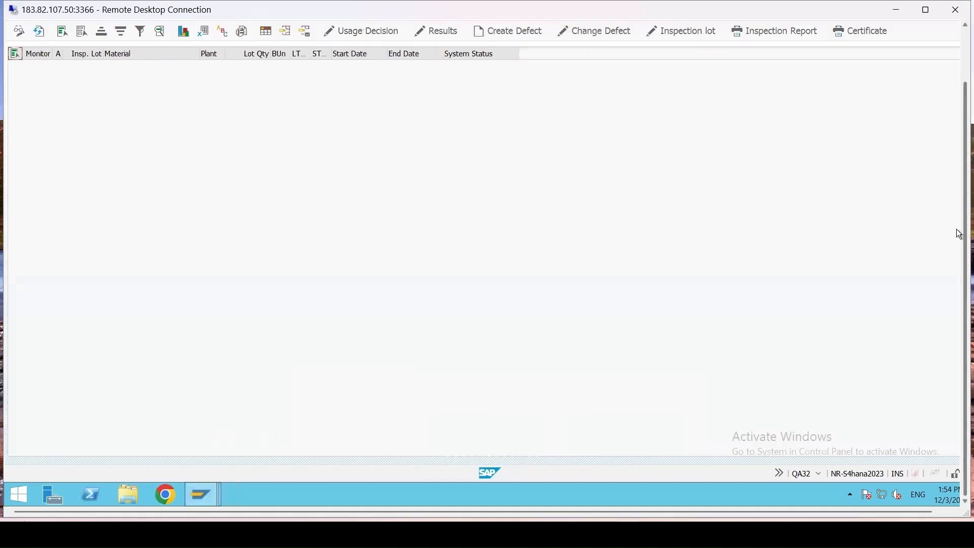
{"action": "left_click_drag", "start_coordinate": [959, 234], "coordinate": [959, 182]}
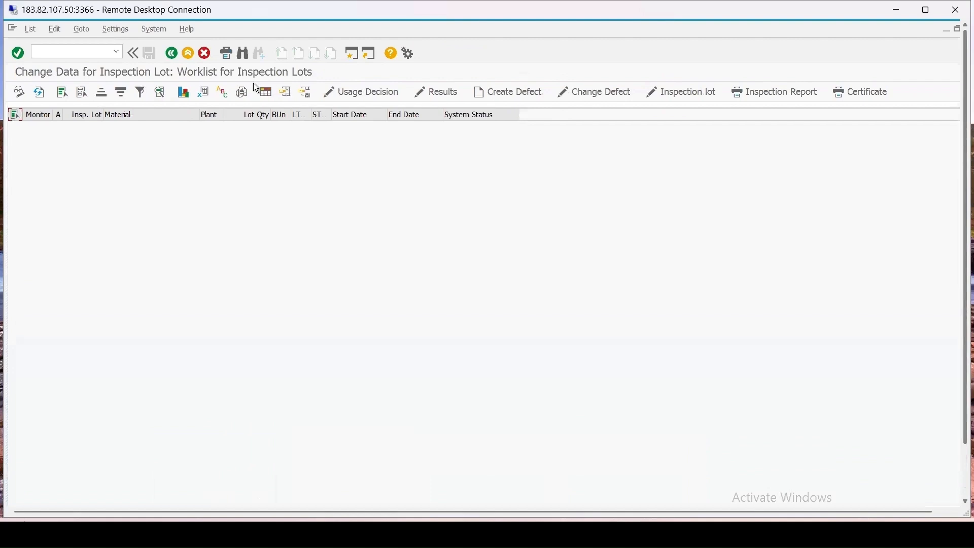
{"action": "left_click", "coordinate": [41, 93]}
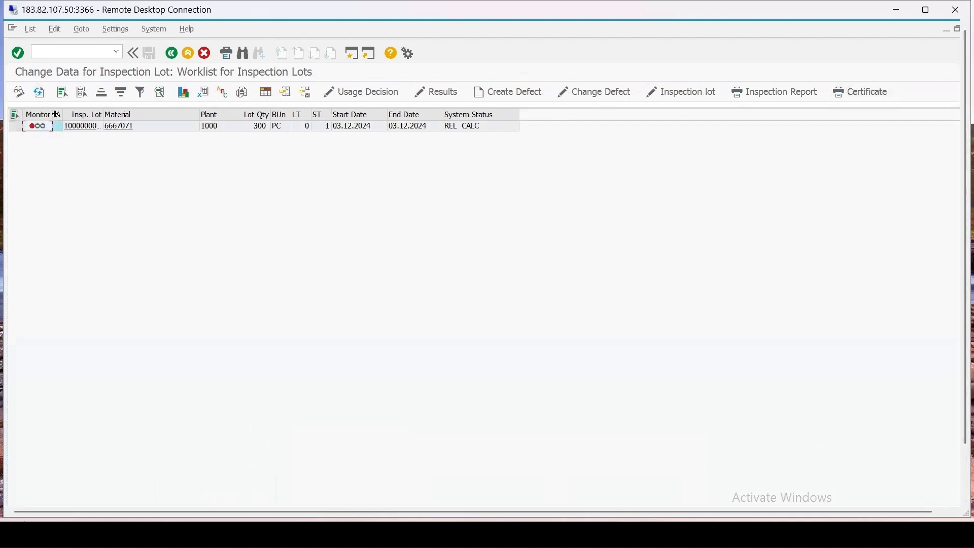
{"action": "left_click_drag", "start_coordinate": [104, 113], "coordinate": [169, 121]}
{"action": "left_click", "coordinate": [15, 127]}
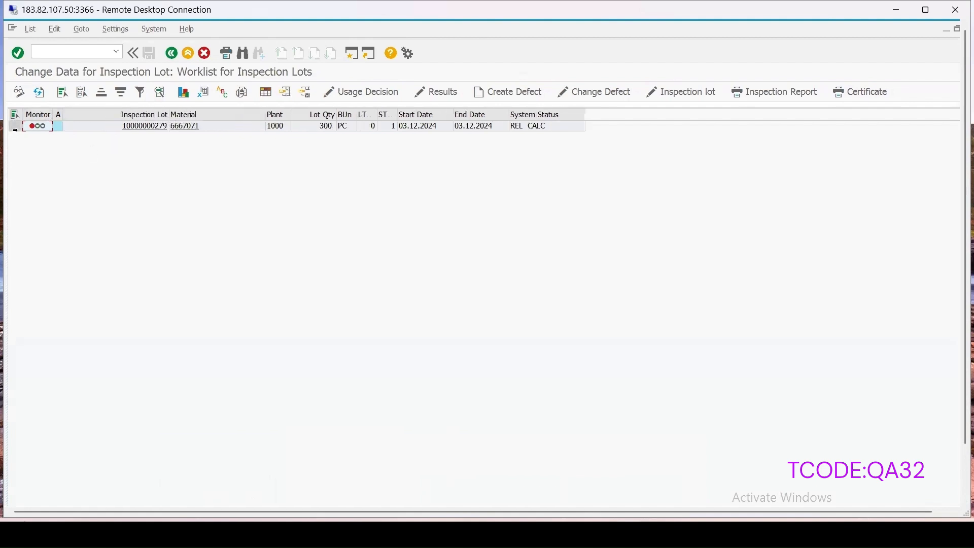
Step: Open the selected inspection lot, review its origin, inspection specifications and inspection type, and save it
{"action": "left_click", "coordinate": [675, 94]}
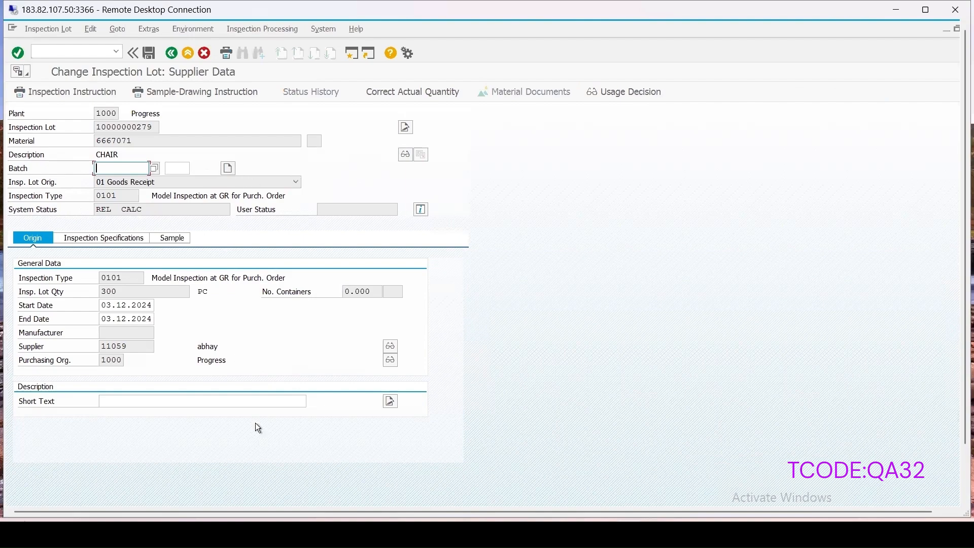
{"action": "left_click", "coordinate": [107, 236]}
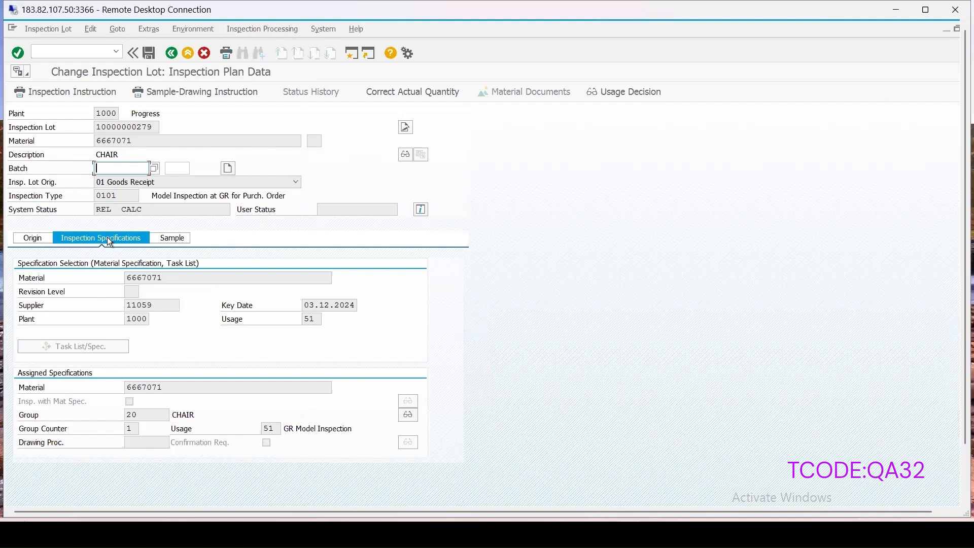
{"action": "double_click", "coordinate": [123, 197]}
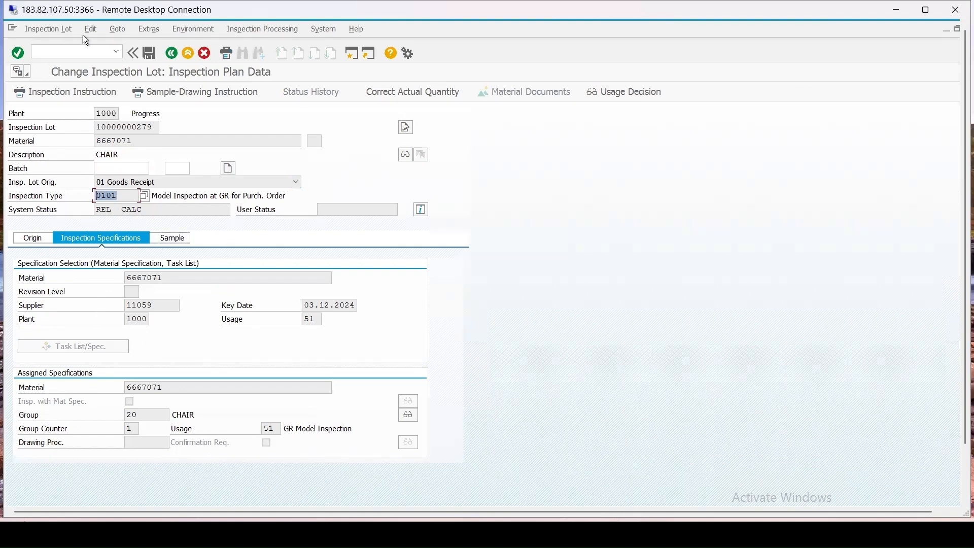
{"action": "left_click", "coordinate": [150, 53]}
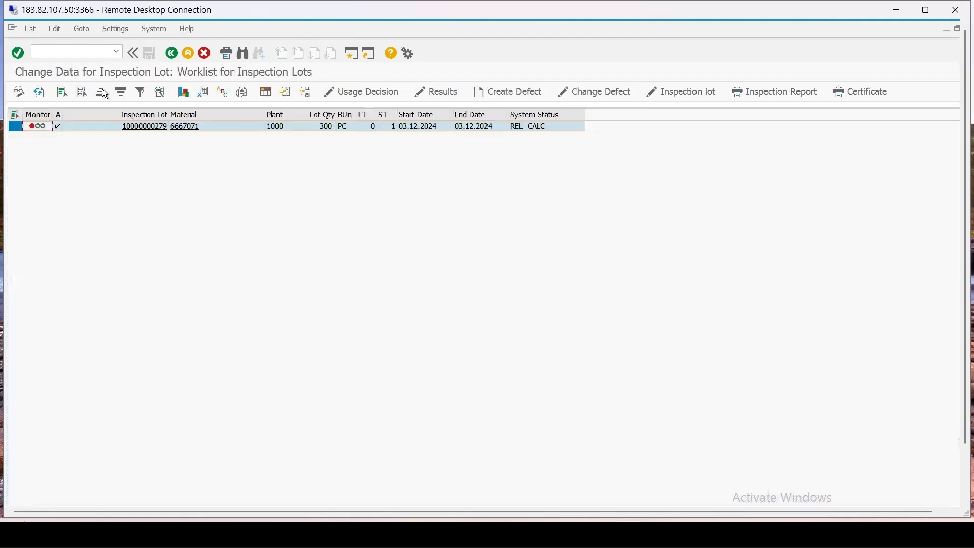
Step: Open results recording for the inspection lot and enter 12 for both single values of characteristic TEST1
{"action": "left_click", "coordinate": [439, 95]}
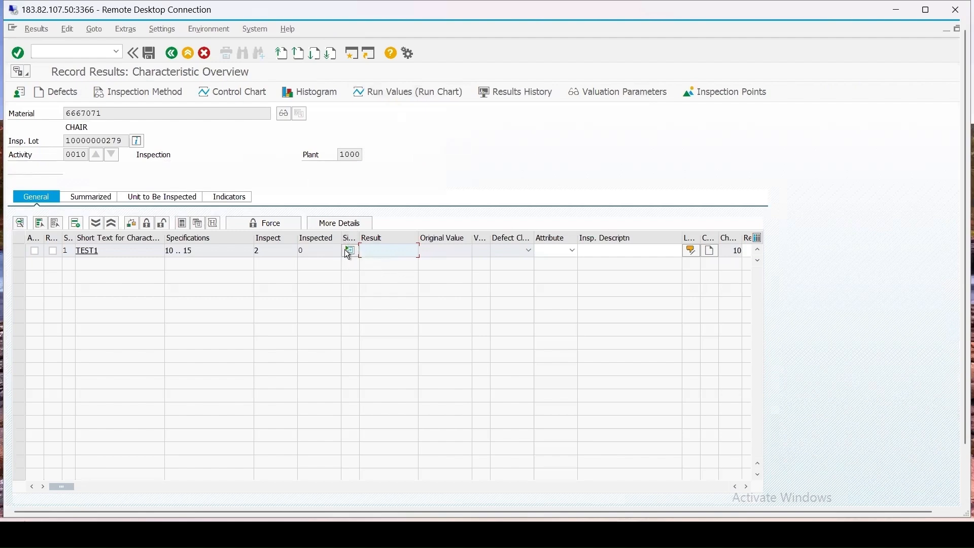
{"action": "left_click", "coordinate": [348, 252]}
{"action": "left_click", "coordinate": [390, 264]}
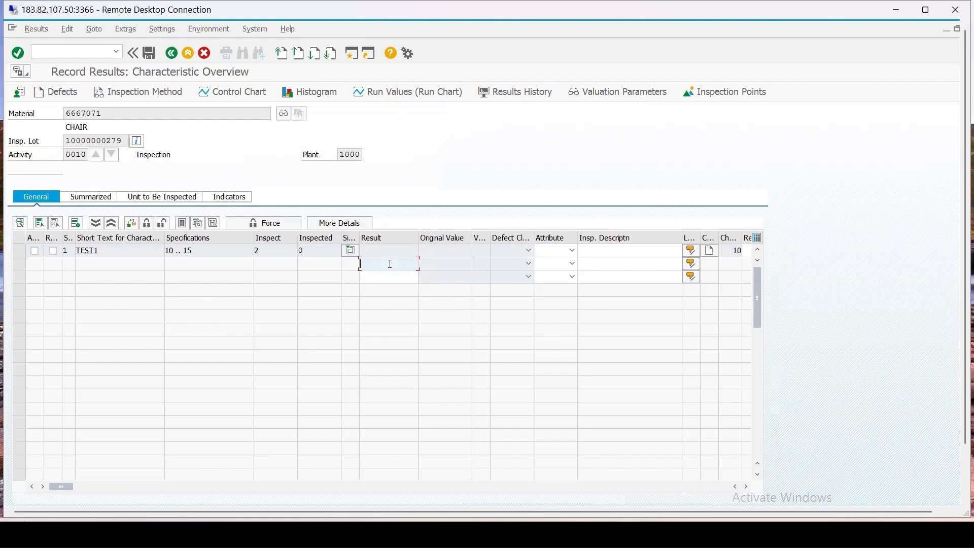
{"action": "type", "text": "12"}
{"action": "left_click", "coordinate": [391, 277]}
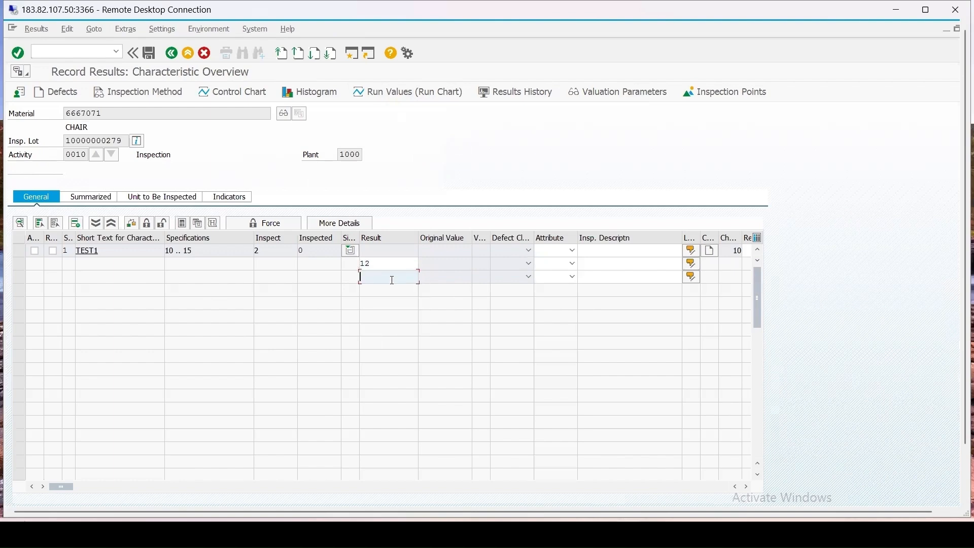
{"action": "type", "text": "12"}
{"action": "key", "text": "Return"}
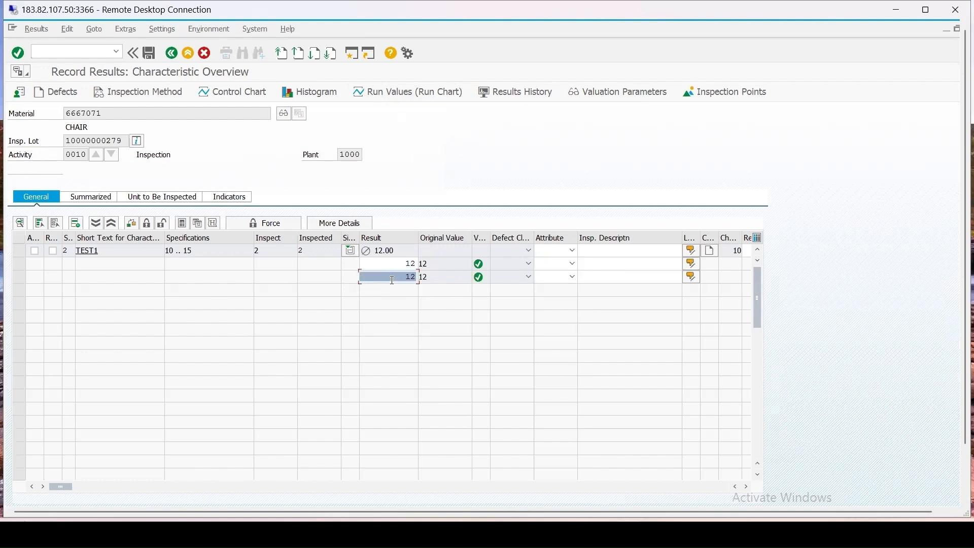
Step: Close characteristic TEST1 with the valuation Accept, save the results and refresh the inspection lot worklist
{"action": "left_click", "coordinate": [23, 250]}
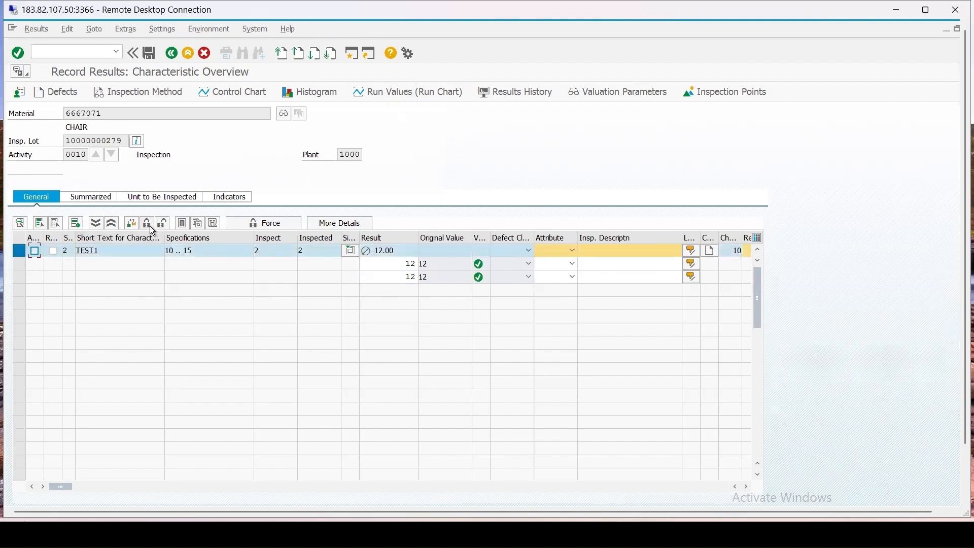
{"action": "left_click", "coordinate": [150, 226]}
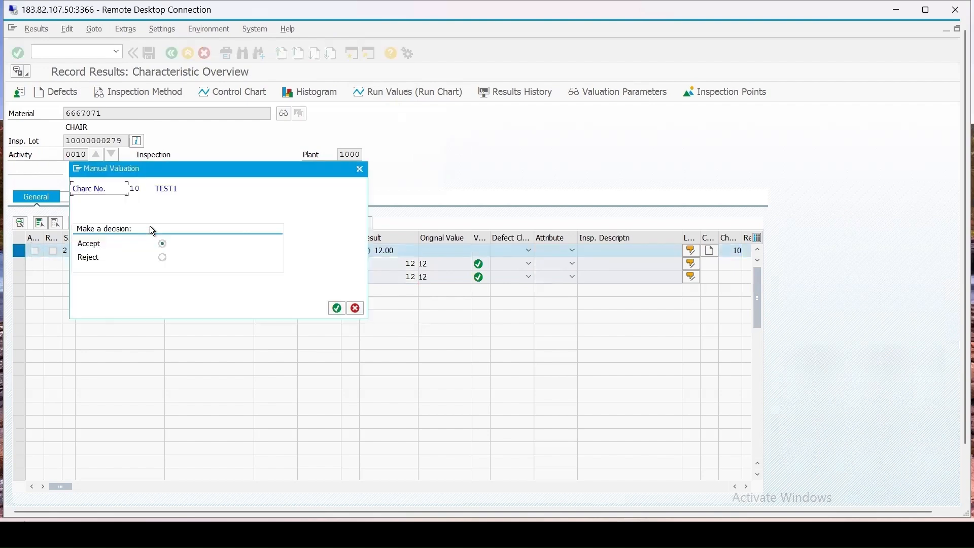
{"action": "left_click", "coordinate": [337, 309]}
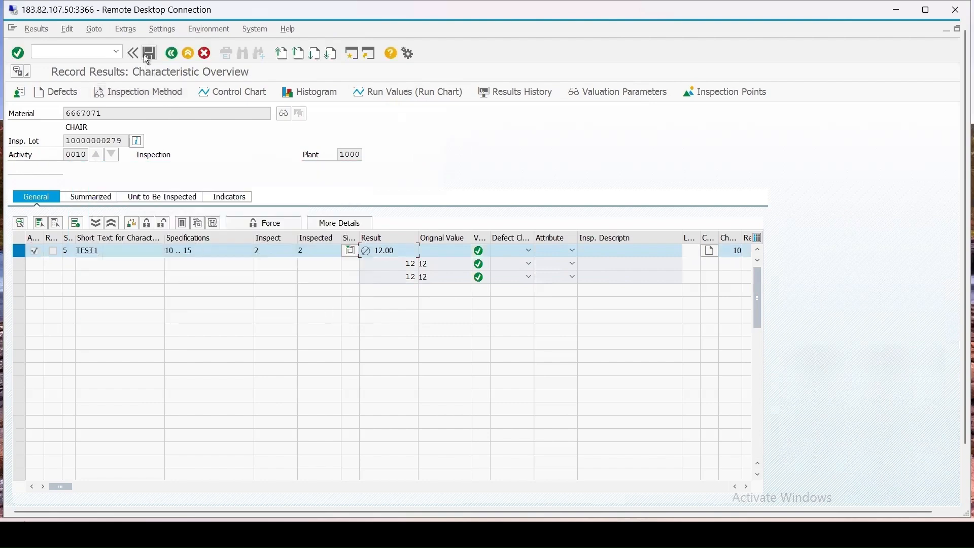
{"action": "left_click", "coordinate": [148, 55]}
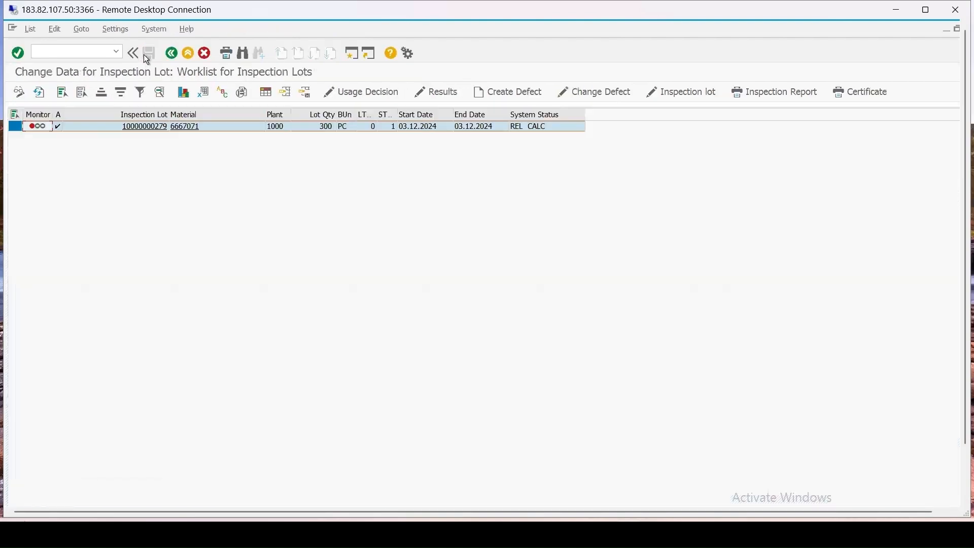
{"action": "left_click", "coordinate": [38, 92]}
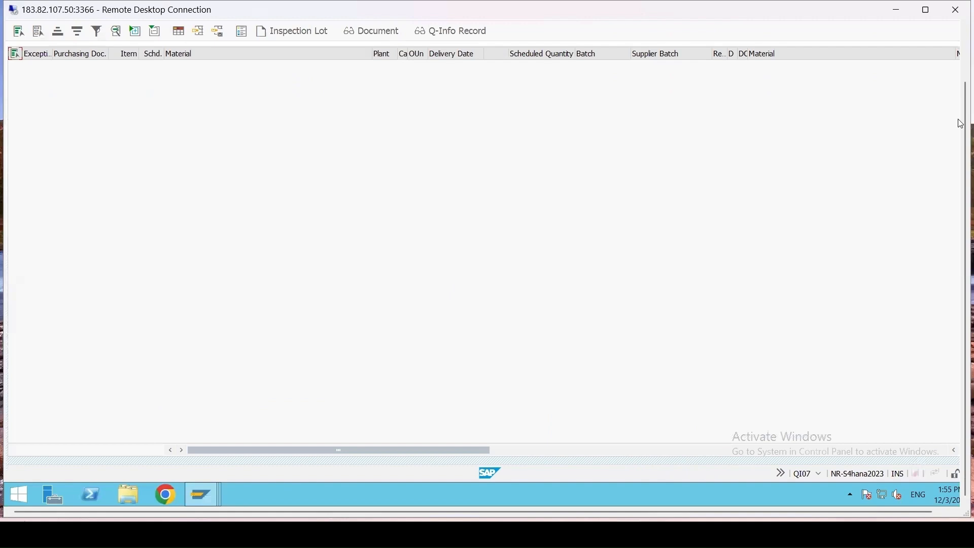
Step: Start transaction MMBE in the source inspection session and run the stock overview for material 6667071 in plant 1000
{"action": "left_click_drag", "start_coordinate": [961, 121], "coordinate": [949, 51]}
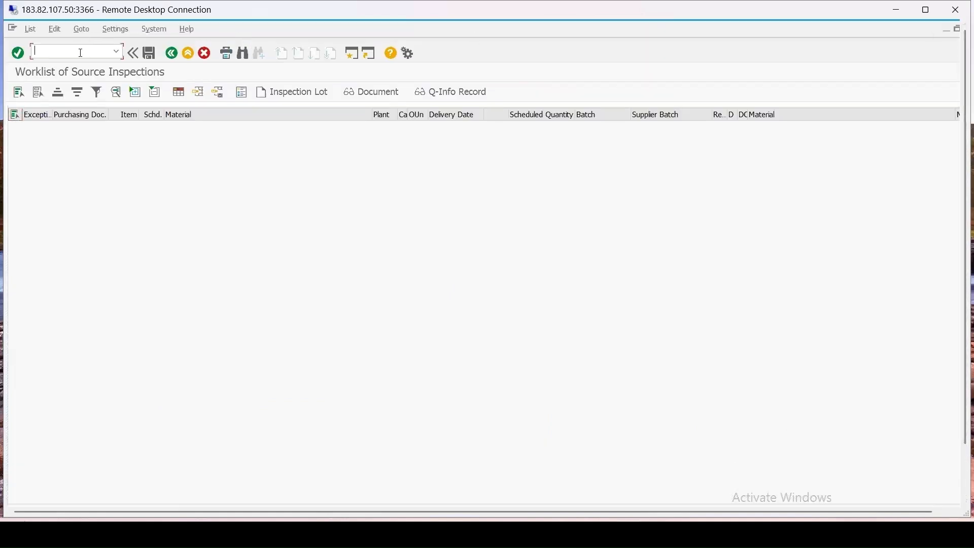
{"action": "type", "text": "nmmbe"}
{"action": "key", "text": "Return"}
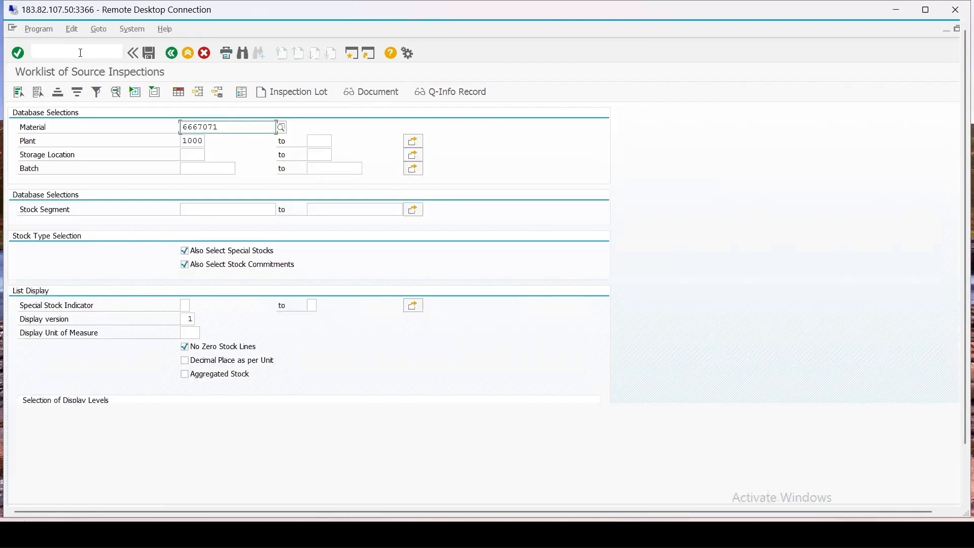
{"action": "left_click", "coordinate": [20, 93]}
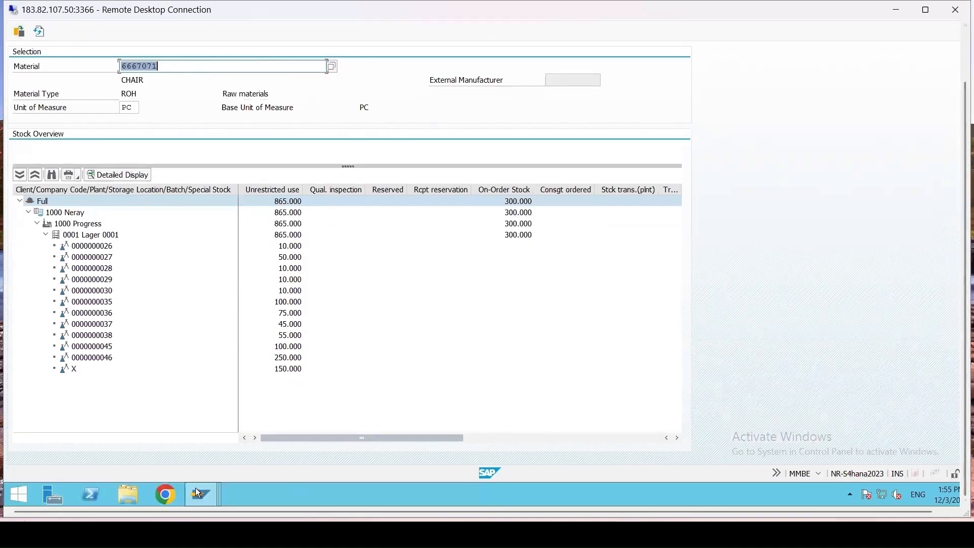
Step: Return to the QA32 worklist, select the inspection lot of material 6667071 and open its usage decision
{"action": "mouse_move", "coordinate": [209, 492]}
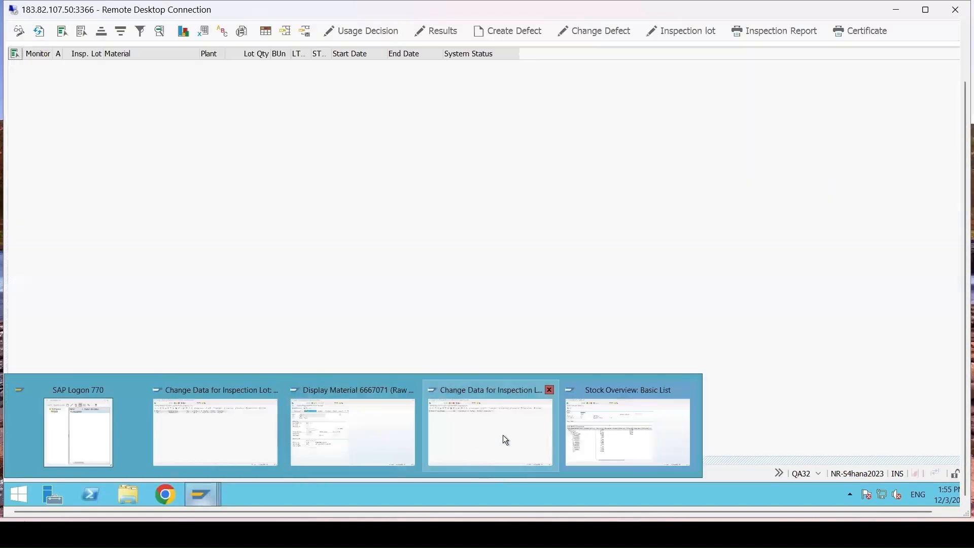
{"action": "left_click", "coordinate": [503, 434]}
{"action": "mouse_move", "coordinate": [202, 495]}
{"action": "left_click", "coordinate": [233, 446]}
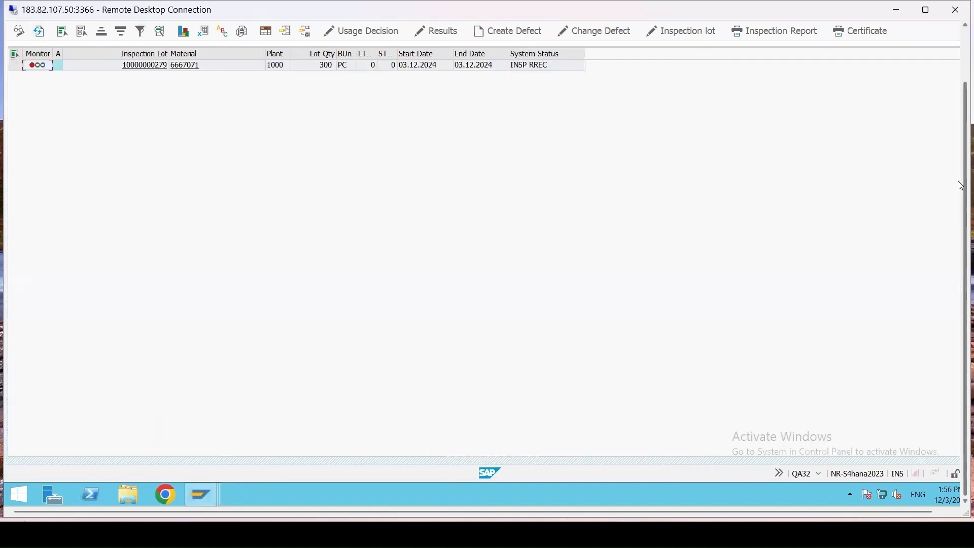
{"action": "scroll", "coordinate": [960, 186], "scroll_direction": "up", "scroll_amount": 3}
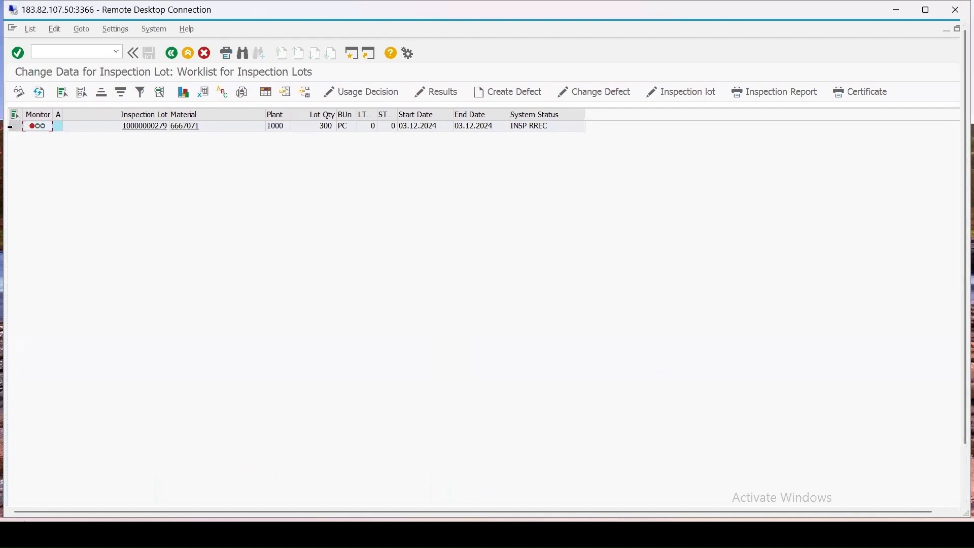
{"action": "left_click", "coordinate": [346, 91]}
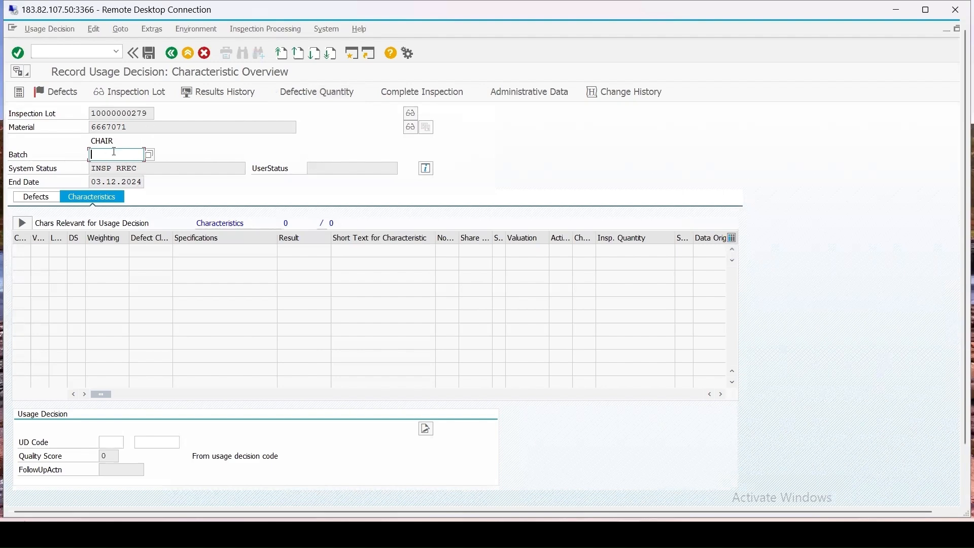
Step: Try to look up the usage decision codes without a batch assigned, read the information message and dismiss it
{"action": "left_click", "coordinate": [124, 443]}
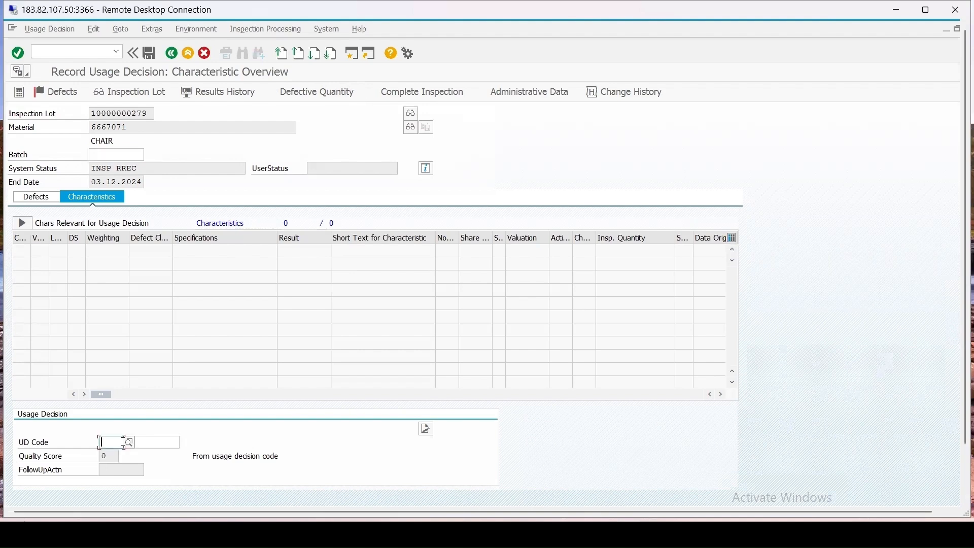
{"action": "left_click", "coordinate": [128, 442]}
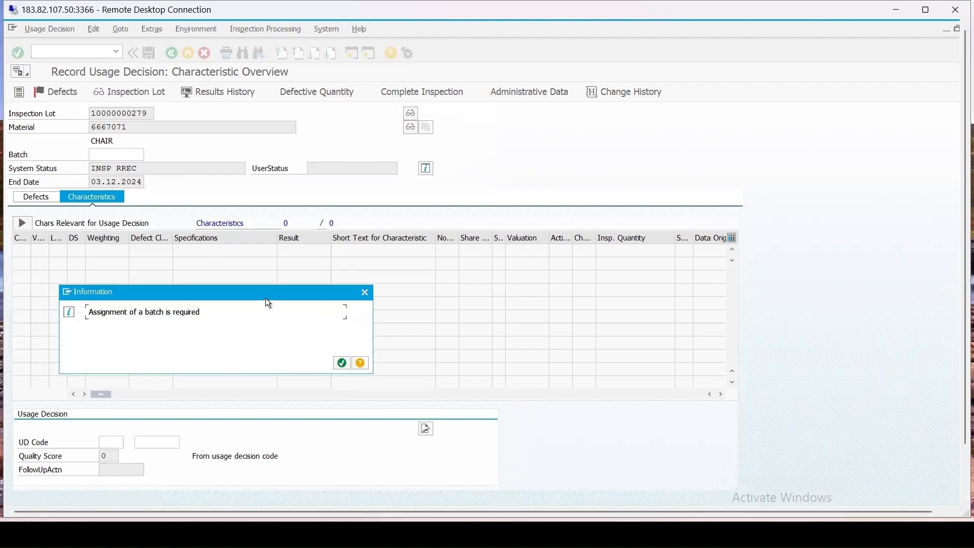
{"action": "left_click_drag", "start_coordinate": [266, 299], "coordinate": [281, 231]}
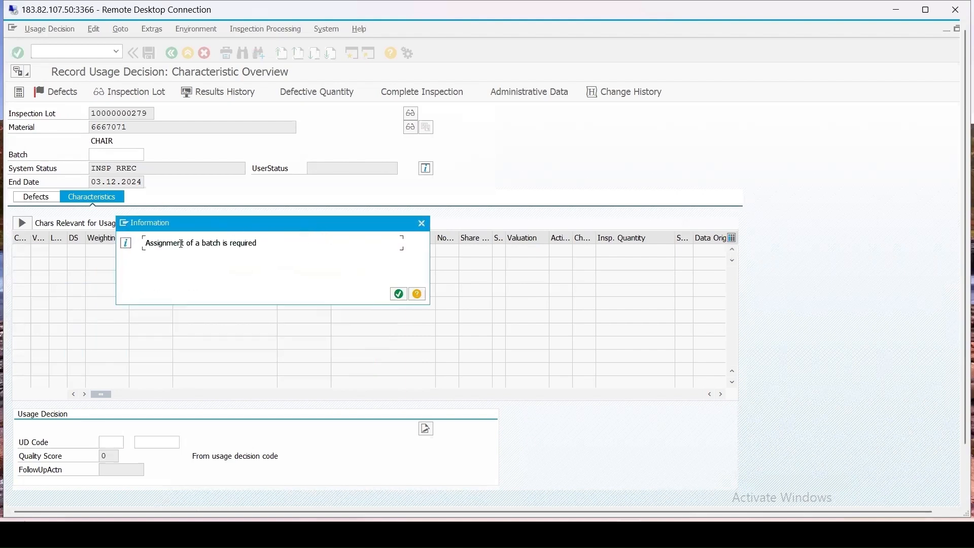
{"action": "left_click_drag", "start_coordinate": [145, 241], "coordinate": [311, 244]}
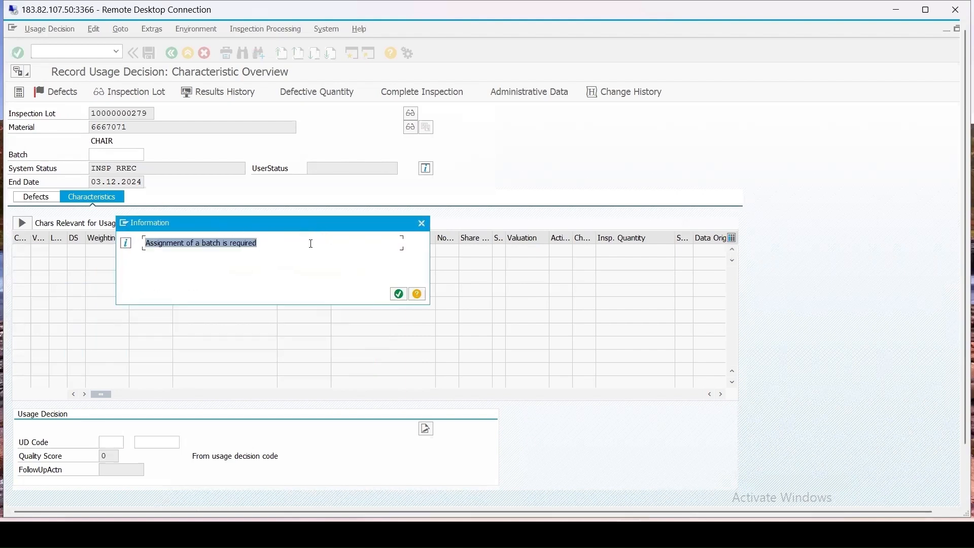
{"action": "left_click", "coordinate": [423, 226]}
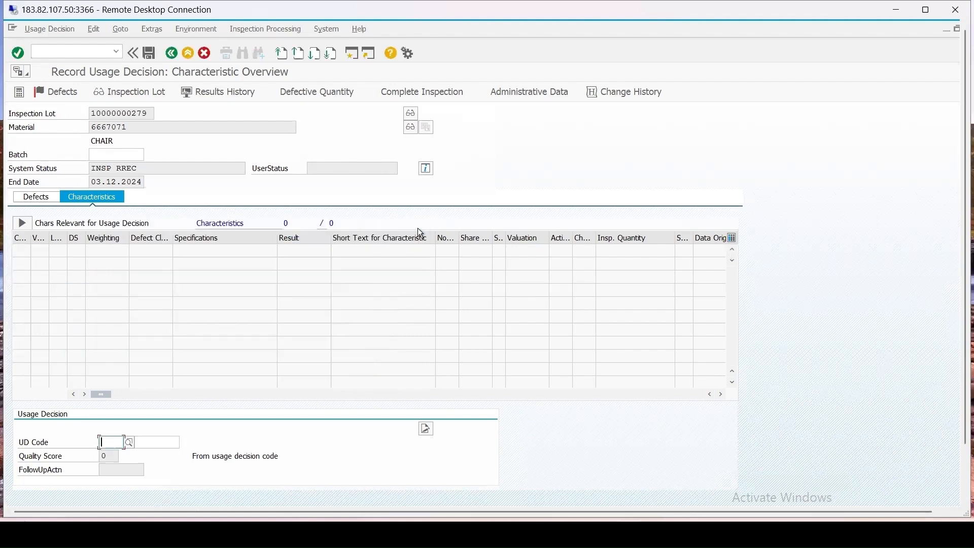
Step: Assign batch X to the inspection lot and choose usage decision code A (Accept) from group 01
{"action": "left_click", "coordinate": [108, 156]}
{"action": "type", "text": "x"}
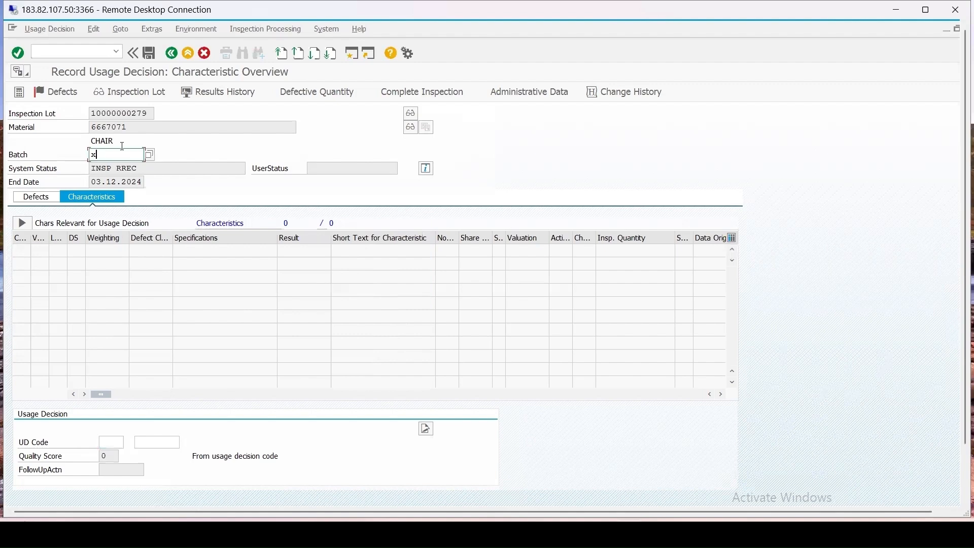
{"action": "key", "text": "Return"}
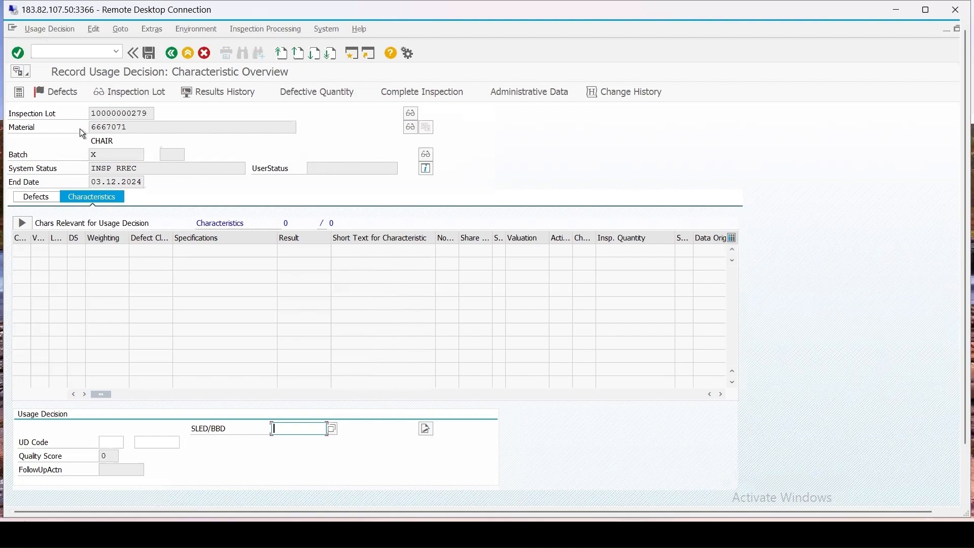
{"action": "left_click", "coordinate": [125, 443]}
{"action": "left_click", "coordinate": [129, 443]}
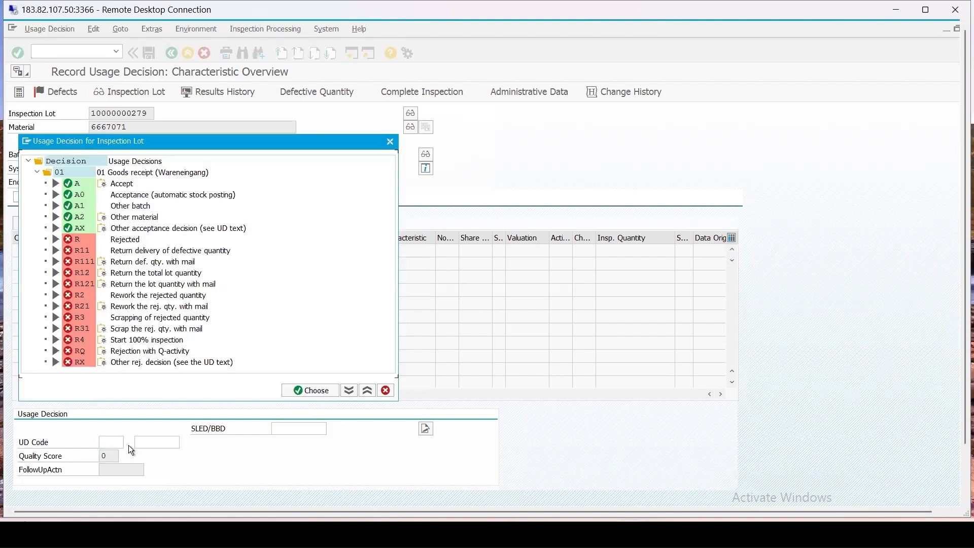
{"action": "double_click", "coordinate": [68, 183]}
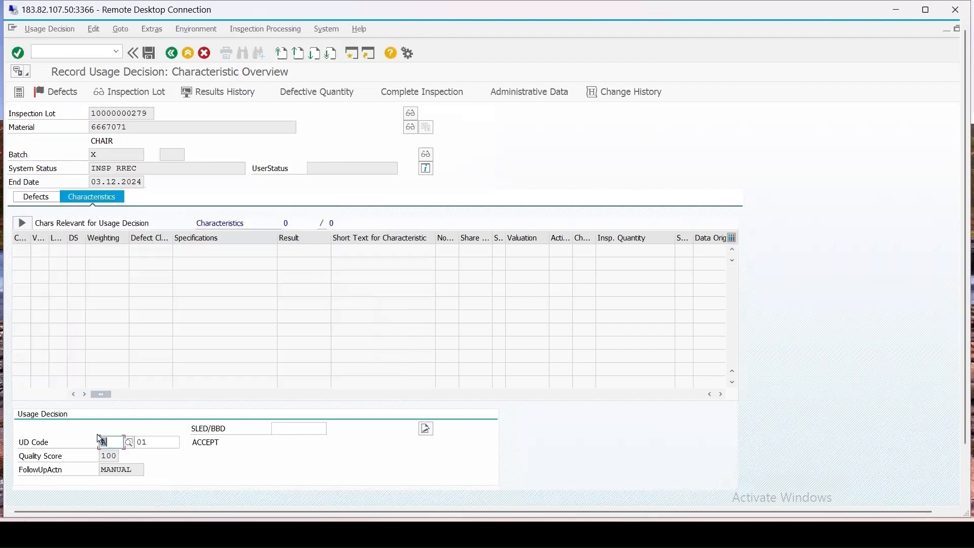
Step: Save the usage decision for the inspection lot of material 6667071 and refresh the inspection lot worklist
{"action": "left_click", "coordinate": [148, 54]}
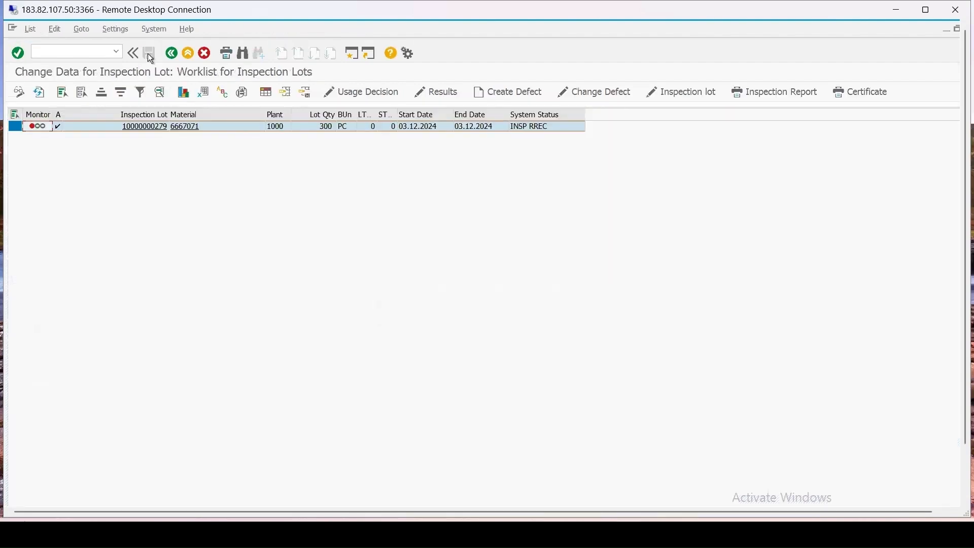
{"action": "left_click", "coordinate": [40, 94]}
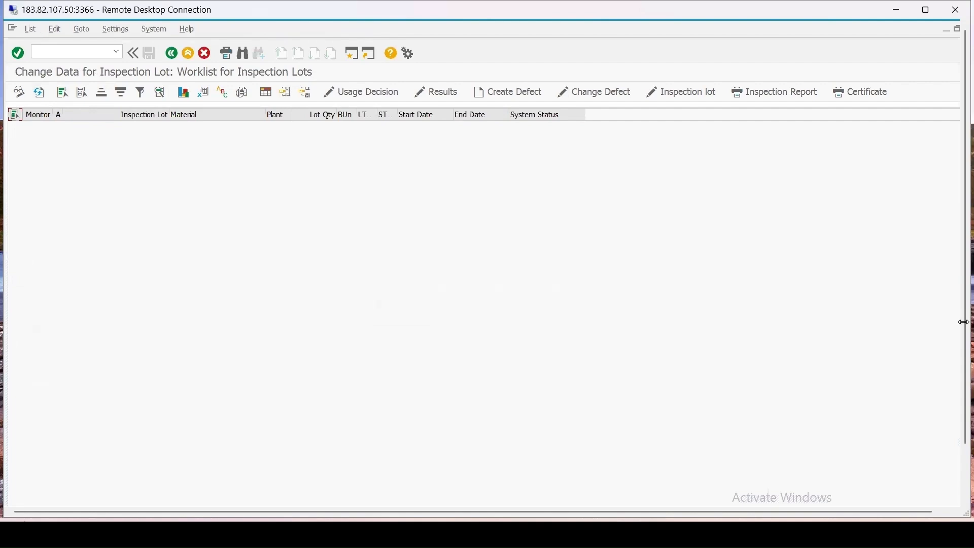
Step: Switch to the MMBE stock overview session of material 6667071 and refresh the stock figures
{"action": "left_click_drag", "start_coordinate": [963, 432], "coordinate": [964, 487]}
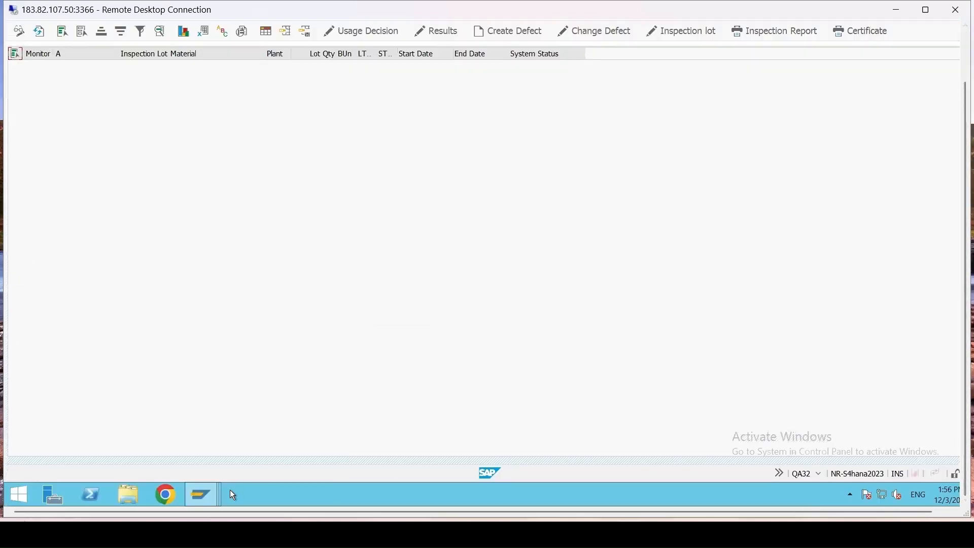
{"action": "mouse_move", "coordinate": [218, 498]}
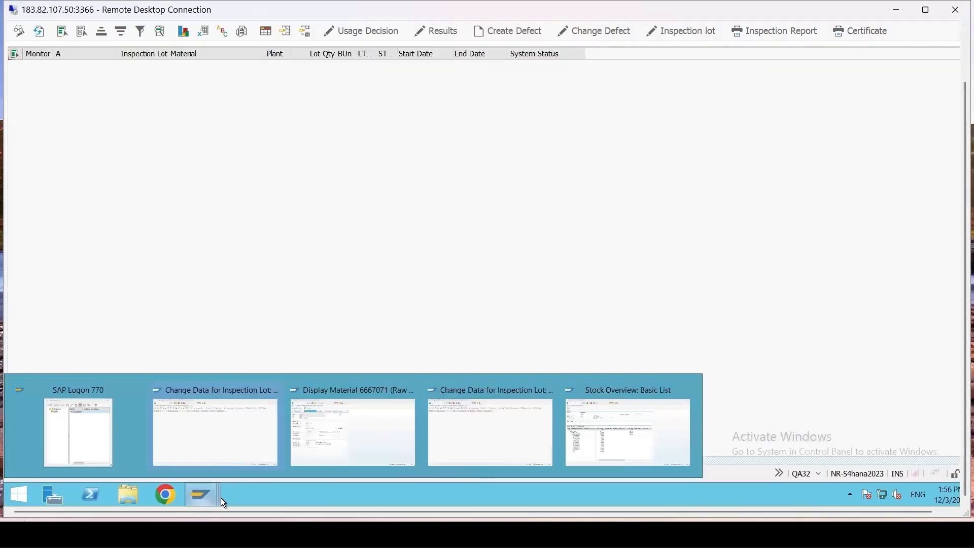
{"action": "left_click", "coordinate": [603, 447]}
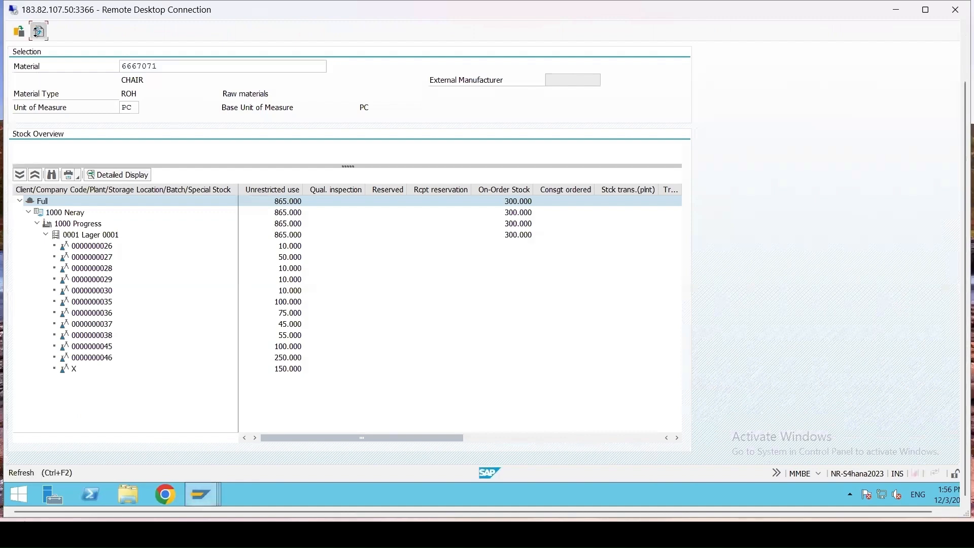
{"action": "left_click", "coordinate": [38, 32]}
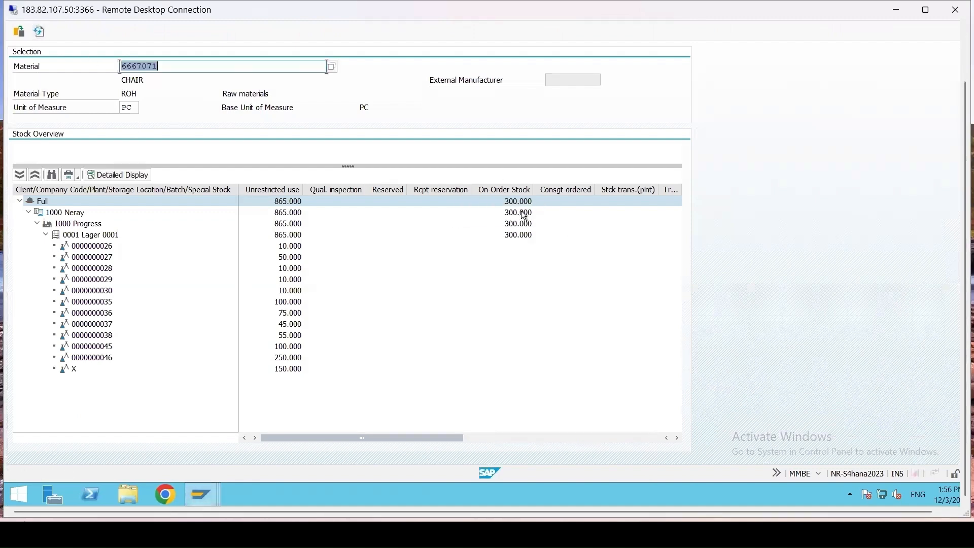
Step: Start transaction MIGO in the other inspection lot session and load the chair's purchase order by its number for goods receipt
{"action": "left_click", "coordinate": [211, 502]}
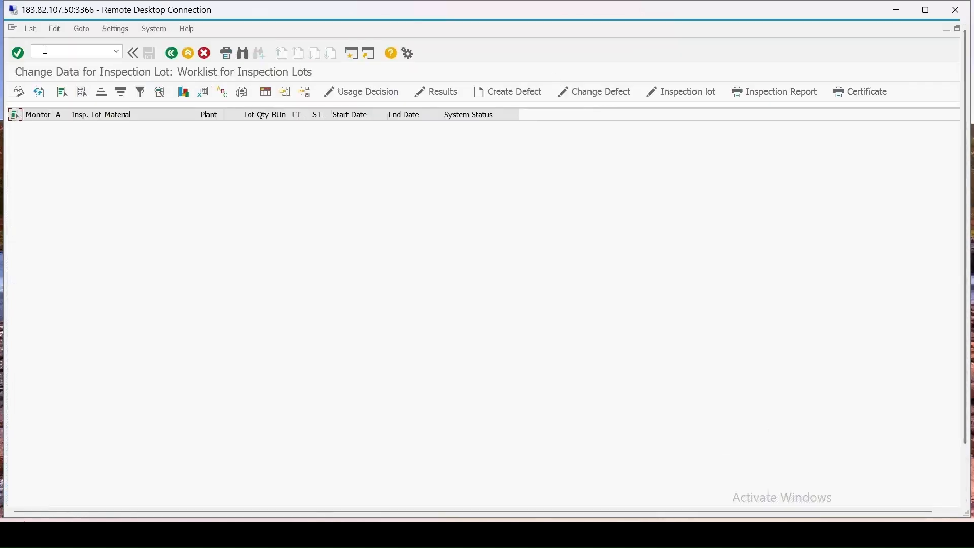
{"action": "type", "text": "/nmigo"}
{"action": "key", "text": "Return"}
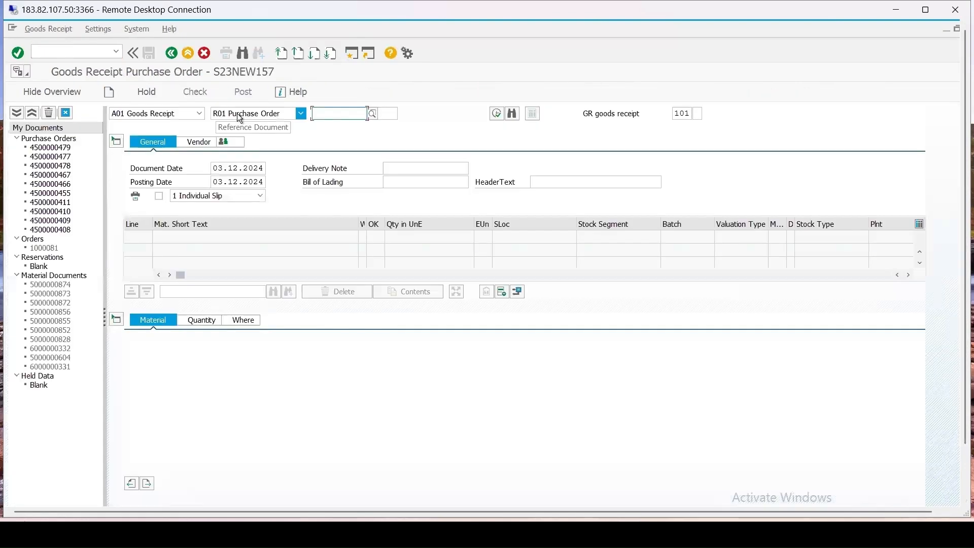
{"action": "left_click", "coordinate": [334, 114]}
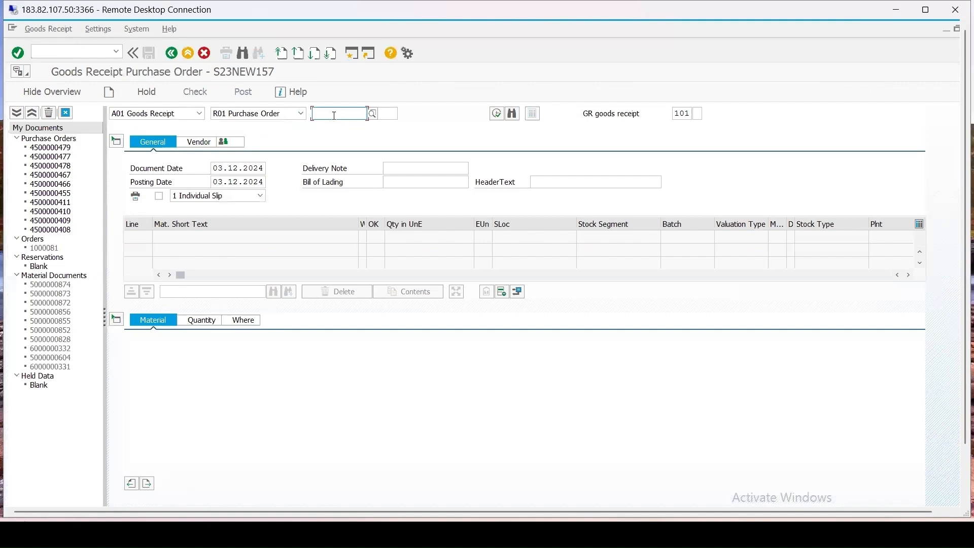
{"action": "type", "text": "4500000480"}
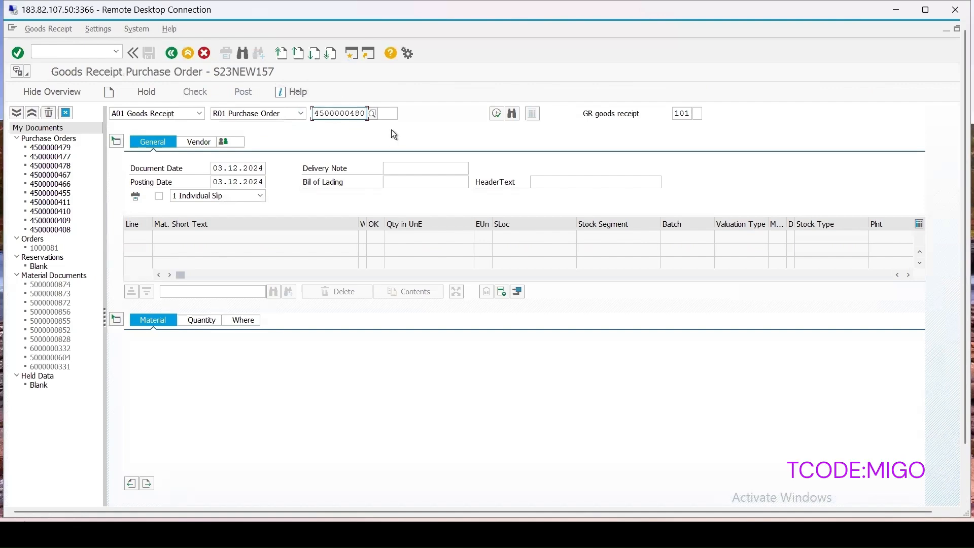
{"action": "key", "text": "Return"}
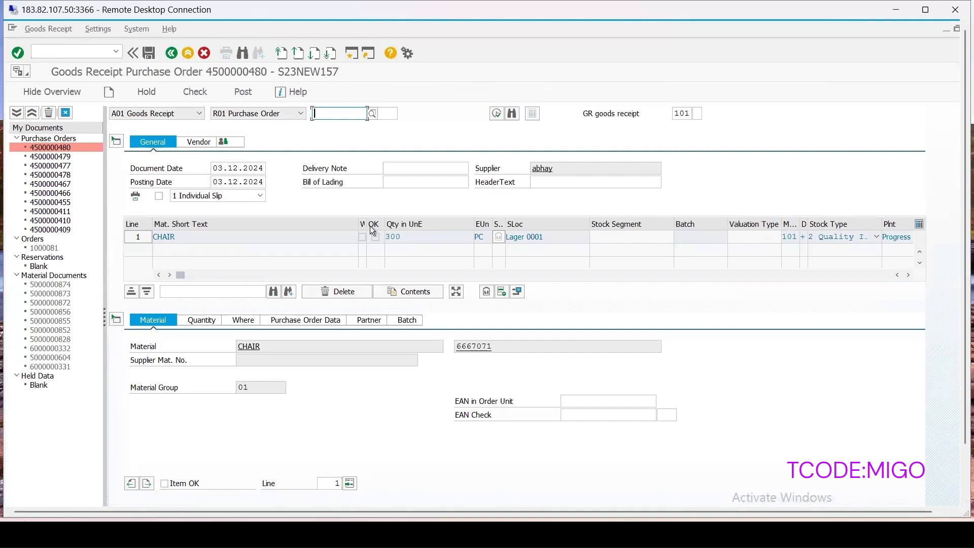
Step: Mark the chair item as OK, check the goods receipt and close the message log
{"action": "left_click", "coordinate": [165, 483]}
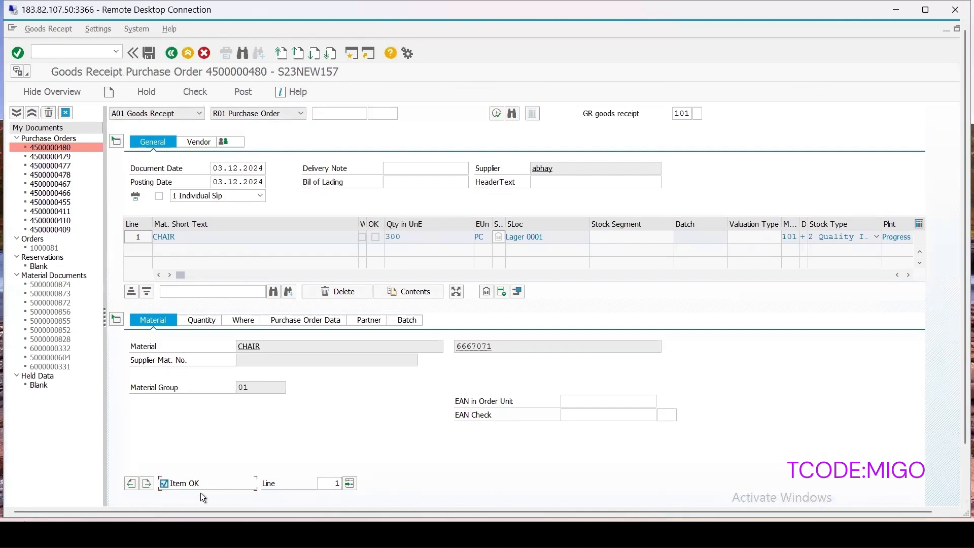
{"action": "left_click", "coordinate": [191, 91]}
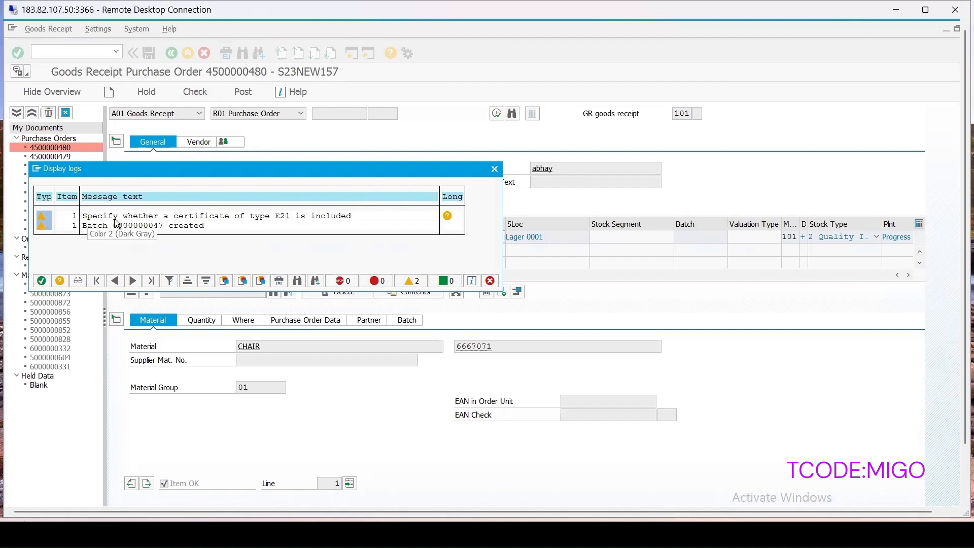
{"action": "left_click", "coordinate": [495, 168]}
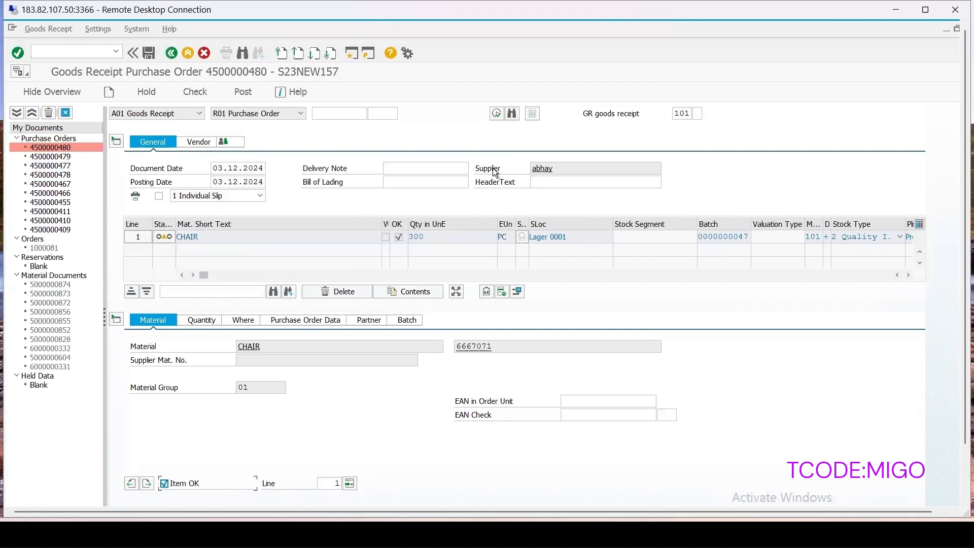
Step: In the item's purchase order data, set the certificate enclosed indicator to Yes
{"action": "left_click", "coordinate": [300, 322]}
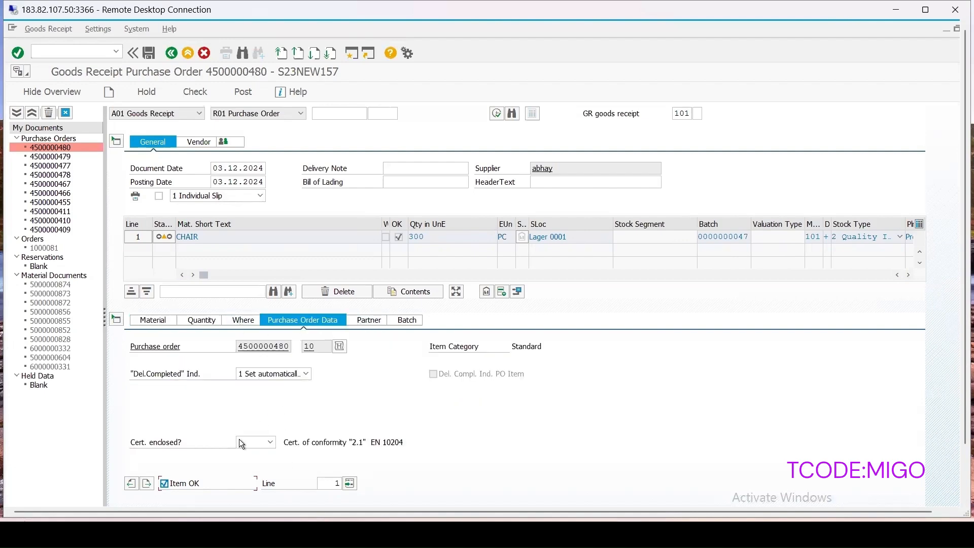
{"action": "left_click", "coordinate": [272, 443]}
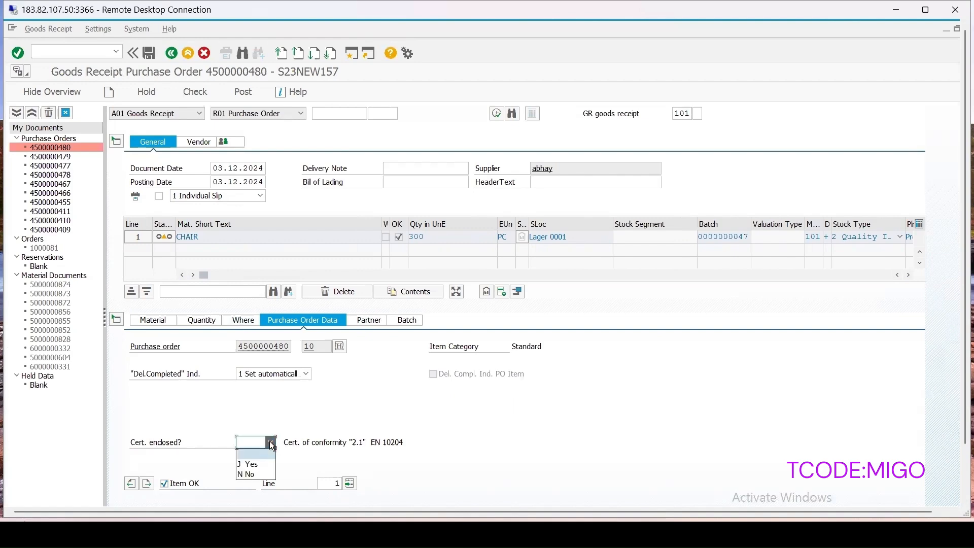
{"action": "left_click", "coordinate": [251, 465]}
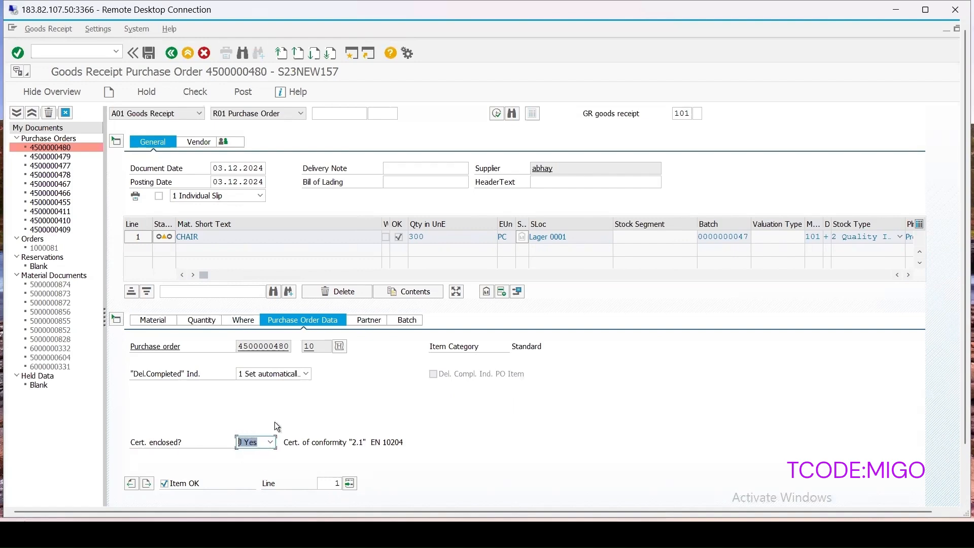
Step: Replace the chair item's batch with X and post the goods receipt
{"action": "left_click", "coordinate": [405, 324]}
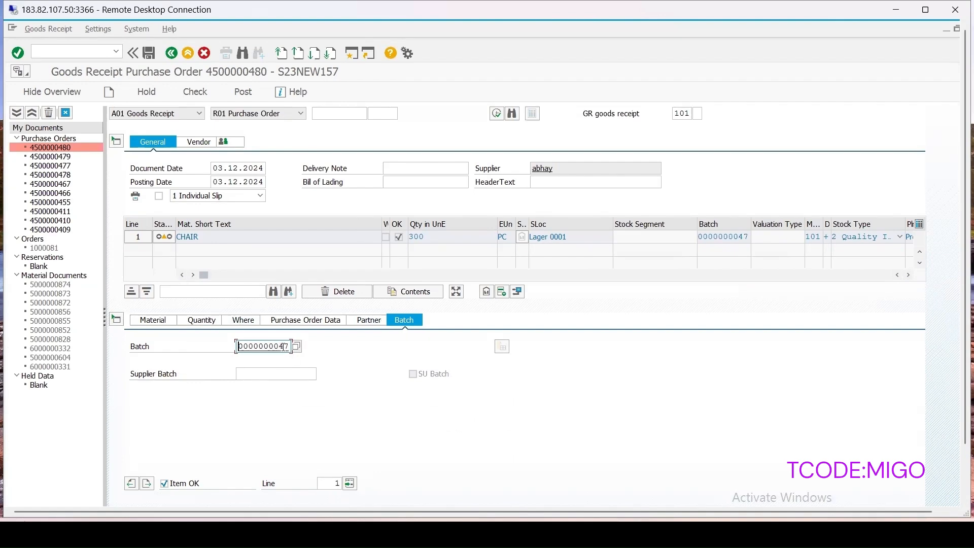
{"action": "left_click_drag", "start_coordinate": [288, 346], "coordinate": [200, 345]}
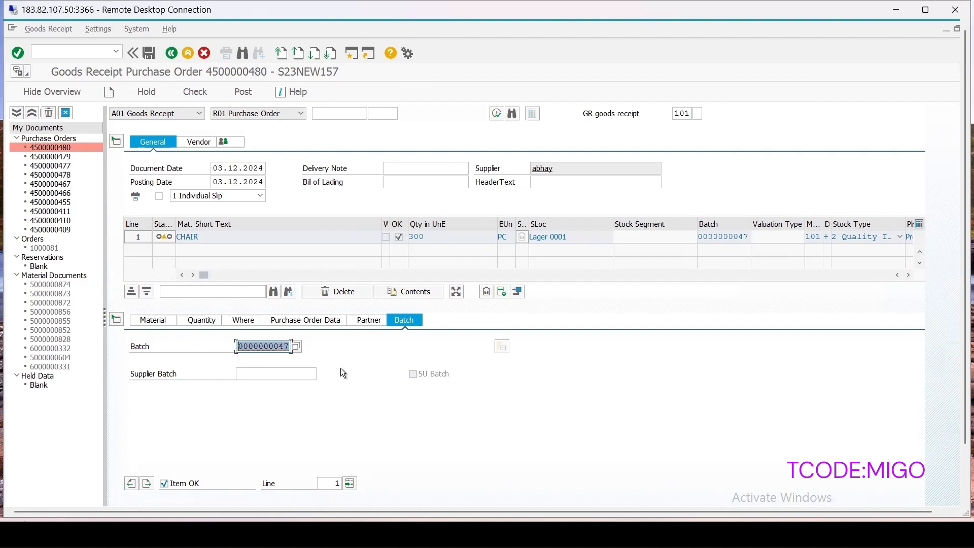
{"action": "type", "text": "x"}
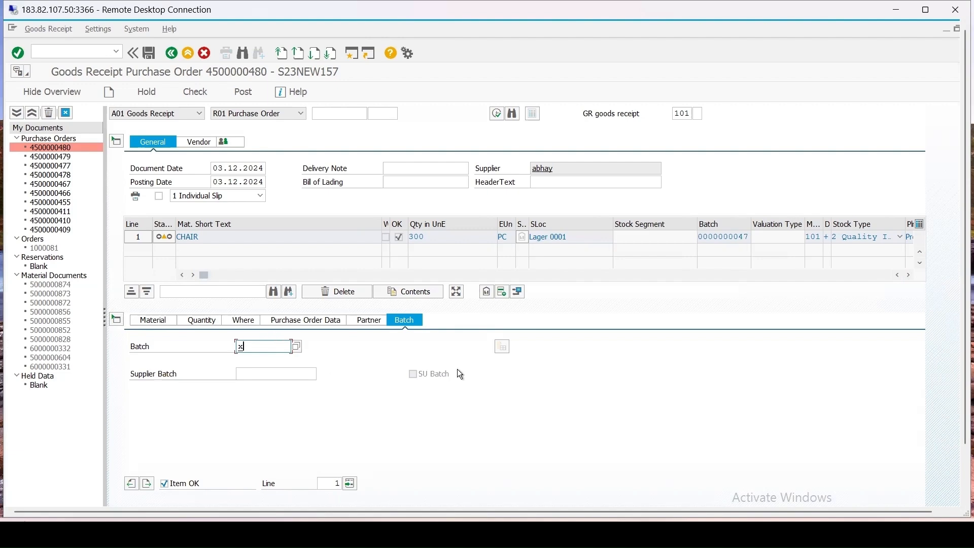
{"action": "key", "text": "Return"}
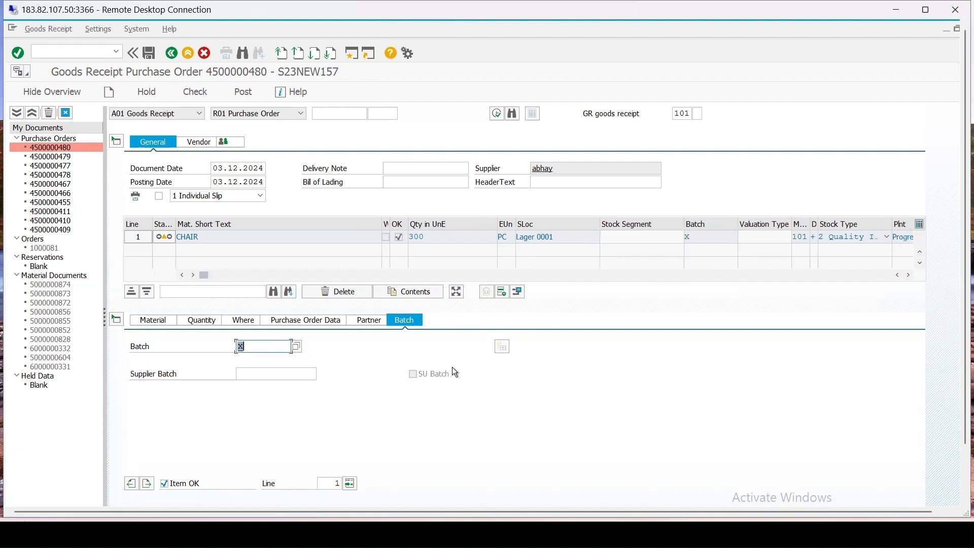
{"action": "left_click", "coordinate": [148, 53]}
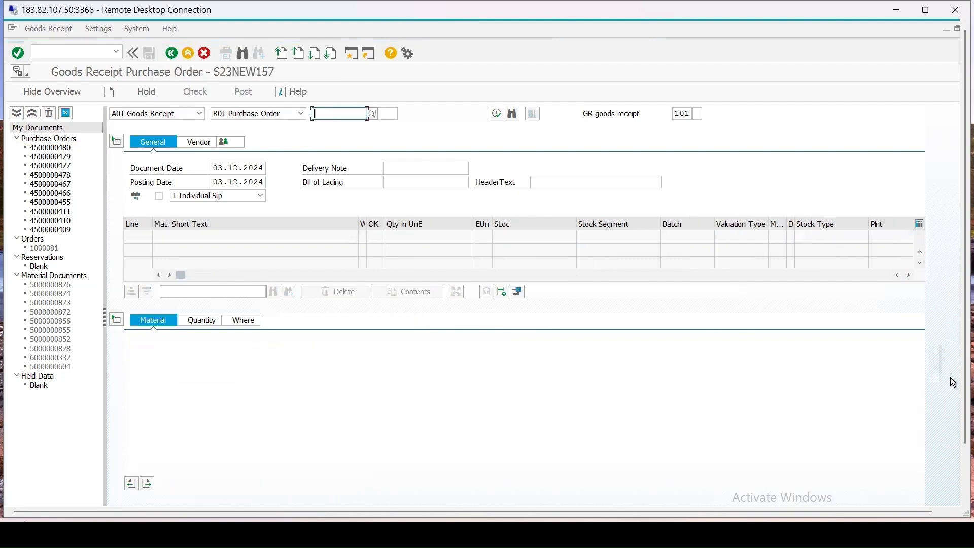
Step: Return to the QA32 worklist session, and refresh the MMBE stock overview of material 6667071 to check the received stock
{"action": "left_click_drag", "start_coordinate": [962, 431], "coordinate": [960, 507]}
{"action": "mouse_move", "coordinate": [199, 496]}
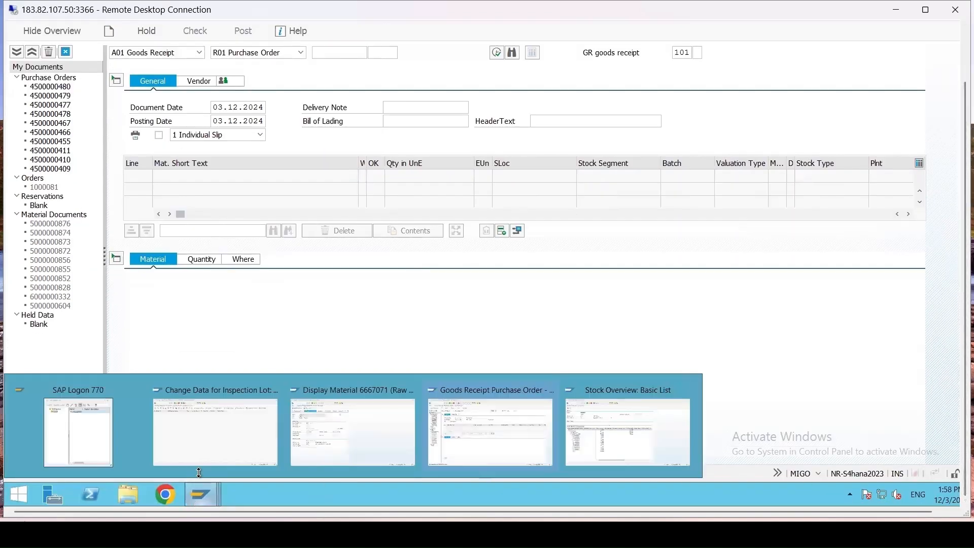
{"action": "left_click", "coordinate": [207, 455]}
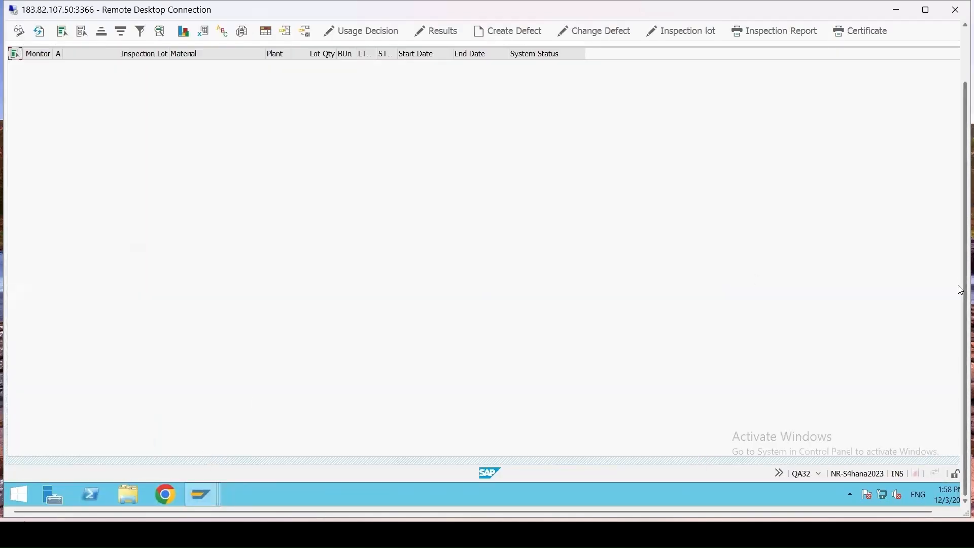
{"action": "left_click_drag", "start_coordinate": [960, 290], "coordinate": [961, 237]}
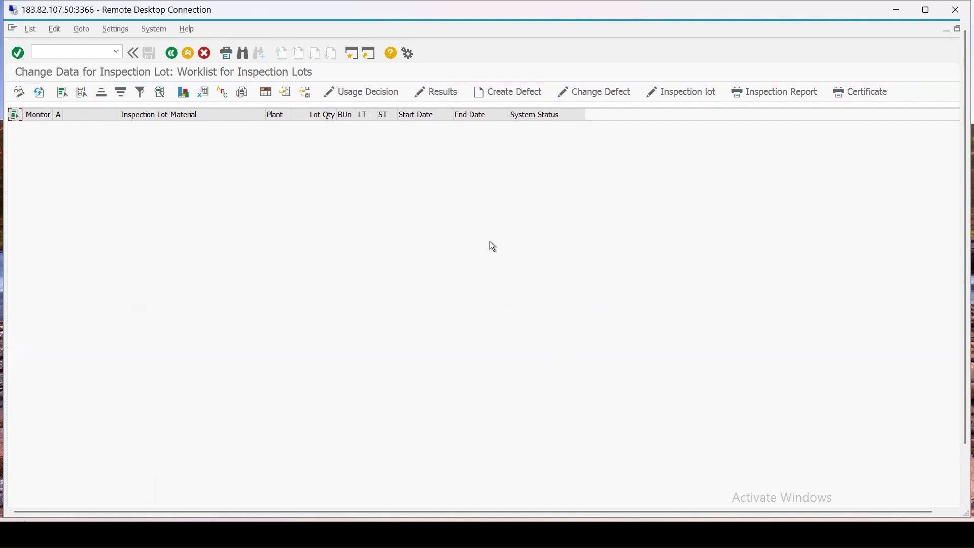
{"action": "left_click_drag", "start_coordinate": [959, 391], "coordinate": [959, 476]}
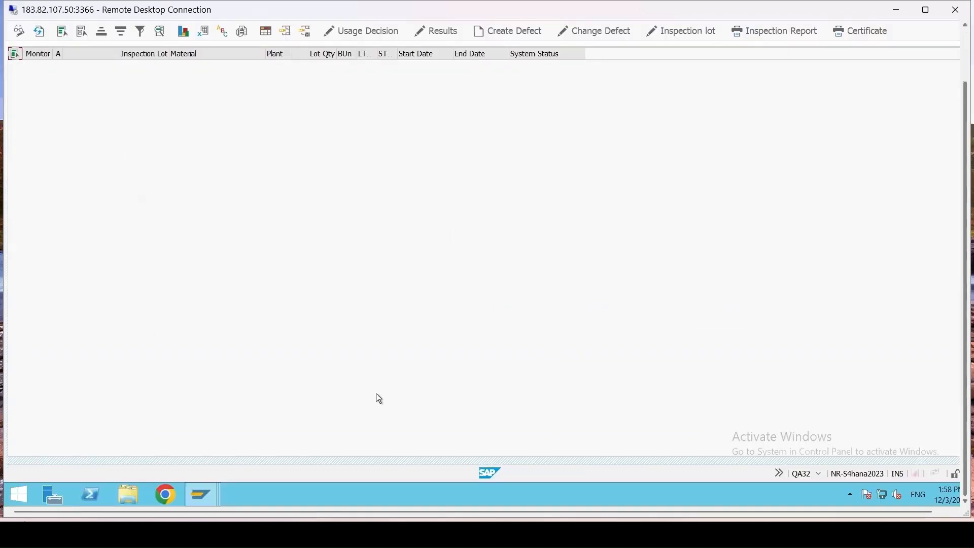
{"action": "mouse_move", "coordinate": [202, 498]}
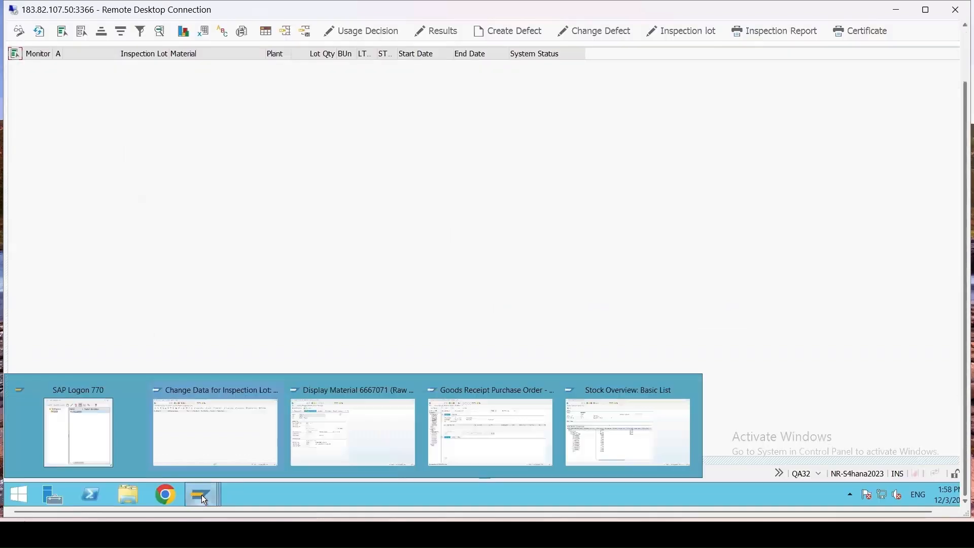
{"action": "left_click", "coordinate": [606, 455]}
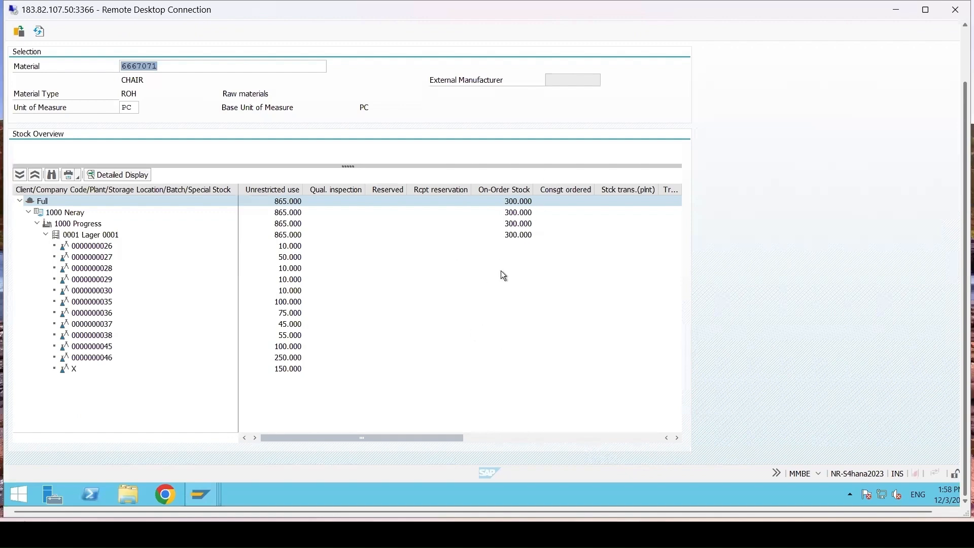
{"action": "left_click", "coordinate": [39, 32]}
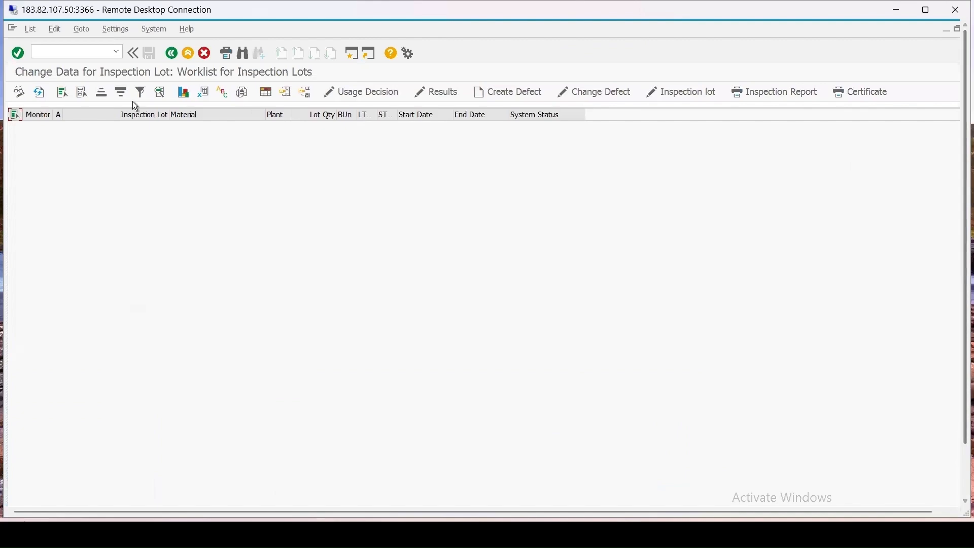
Step: Go back to the inspection lot selection and list the lots for material 6667071 with inspection lot origin 01
{"action": "left_click", "coordinate": [172, 53]}
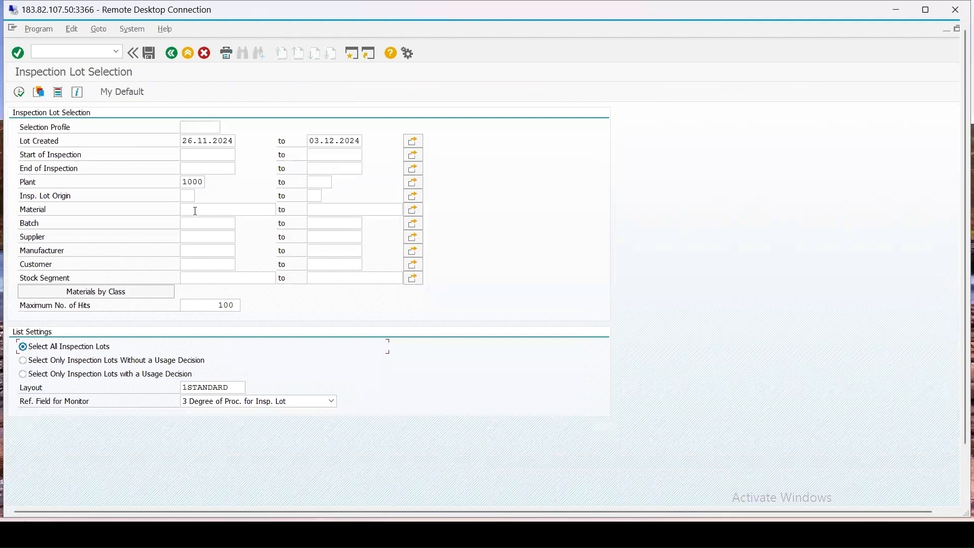
{"action": "left_click", "coordinate": [196, 211]}
{"action": "type", "text": "6667071"}
{"action": "left_click", "coordinate": [193, 196]}
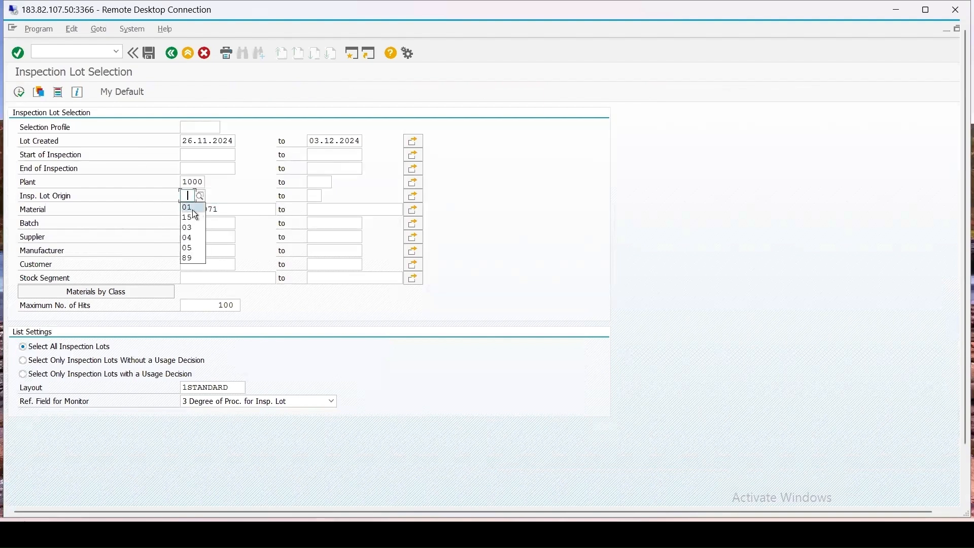
{"action": "left_click", "coordinate": [192, 209]}
{"action": "left_click", "coordinate": [19, 92]}
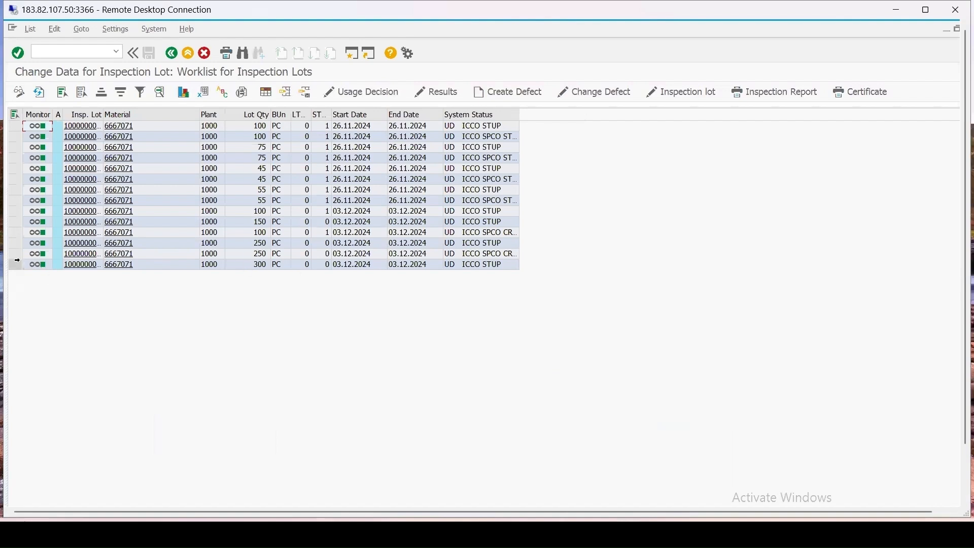
{"action": "left_click", "coordinate": [17, 260]}
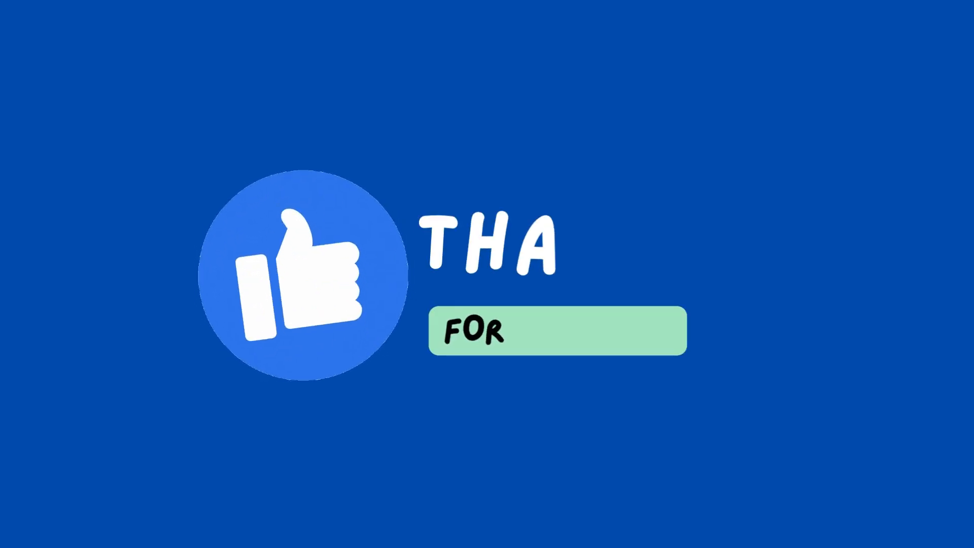